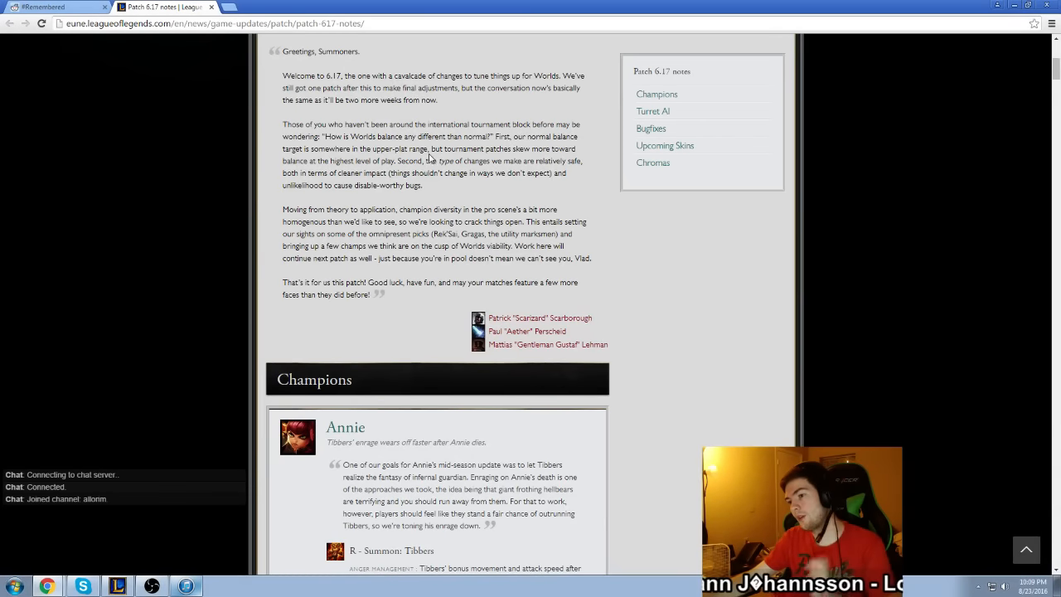
{"action": "scroll", "coordinate": [430, 158], "scroll_direction": "up", "scroll_amount": 5}
{"action": "scroll", "coordinate": [412, 158], "scroll_direction": "up", "scroll_amount": 2}
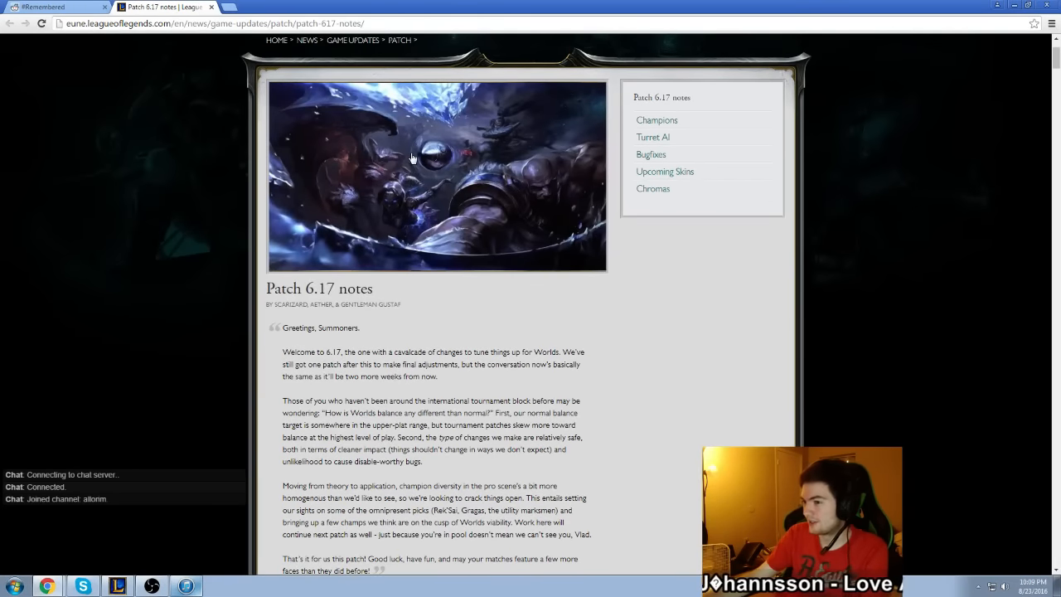
{"action": "scroll", "coordinate": [412, 157], "scroll_direction": "down", "scroll_amount": 3}
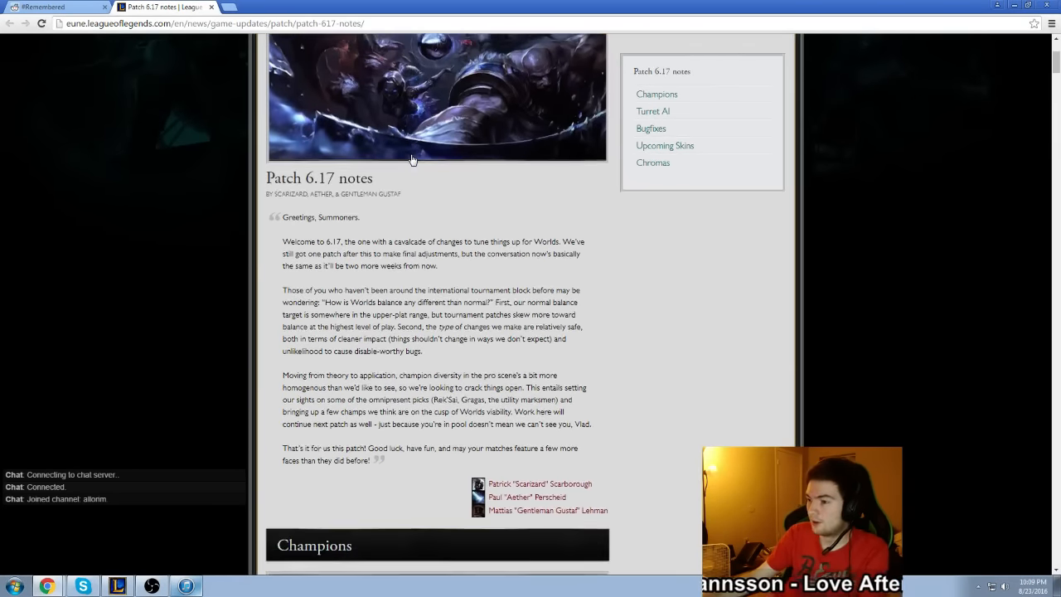
{"action": "scroll", "coordinate": [412, 159], "scroll_direction": "down", "scroll_amount": 3}
{"action": "scroll", "coordinate": [412, 159], "scroll_direction": "up", "scroll_amount": 4}
{"action": "scroll", "coordinate": [412, 160], "scroll_direction": "up", "scroll_amount": 4}
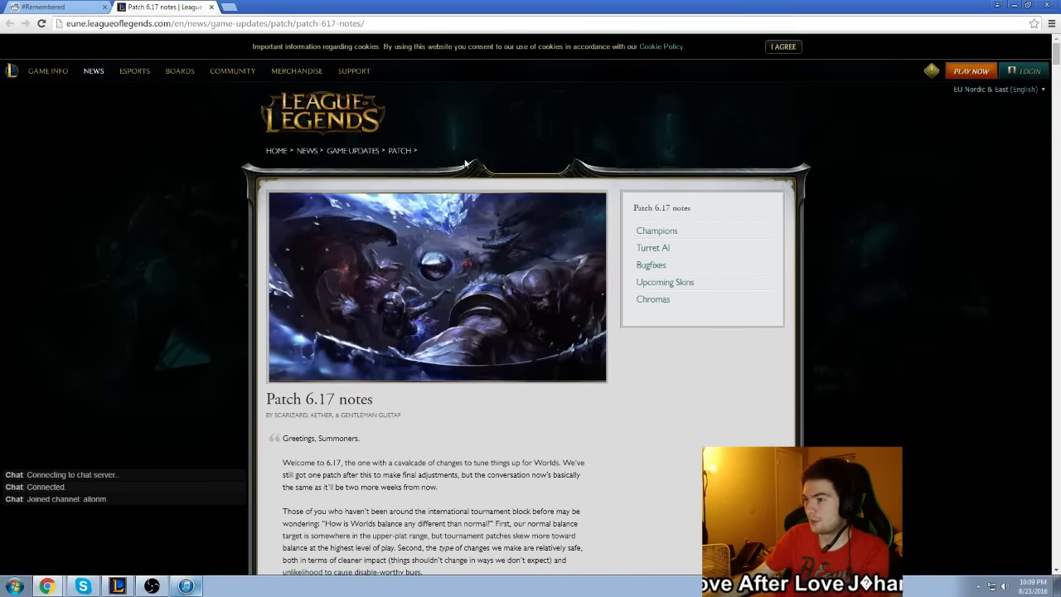
Accept the cookie notice with I AGREE on the Patch 6.17 notes page.
{"action": "left_click", "coordinate": [783, 46]}
{"action": "scroll", "coordinate": [665, 121], "scroll_direction": "down", "scroll_amount": 2}
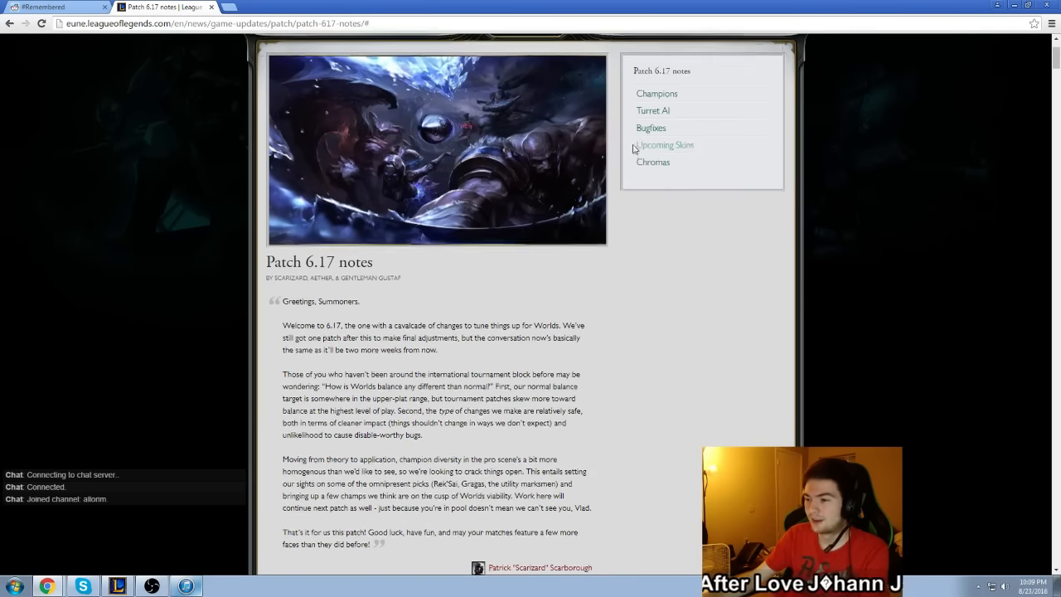
{"action": "scroll", "coordinate": [631, 151], "scroll_direction": "down", "scroll_amount": 4}
{"action": "scroll", "coordinate": [622, 165], "scroll_direction": "down", "scroll_amount": 3}
{"action": "scroll", "coordinate": [622, 165], "scroll_direction": "down", "scroll_amount": 2}
{"action": "scroll", "coordinate": [580, 226], "scroll_direction": "down", "scroll_amount": 4}
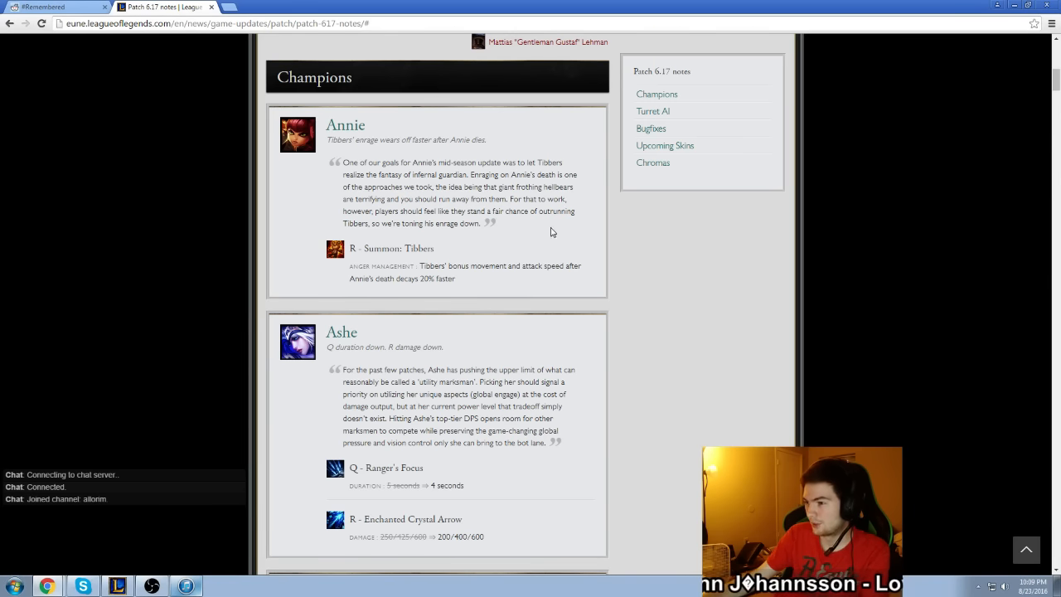
{"action": "scroll", "coordinate": [509, 217], "scroll_direction": "down", "scroll_amount": 3}
{"action": "scroll", "coordinate": [398, 218], "scroll_direction": "down", "scroll_amount": 2}
{"action": "scroll", "coordinate": [398, 218], "scroll_direction": "down", "scroll_amount": 1}
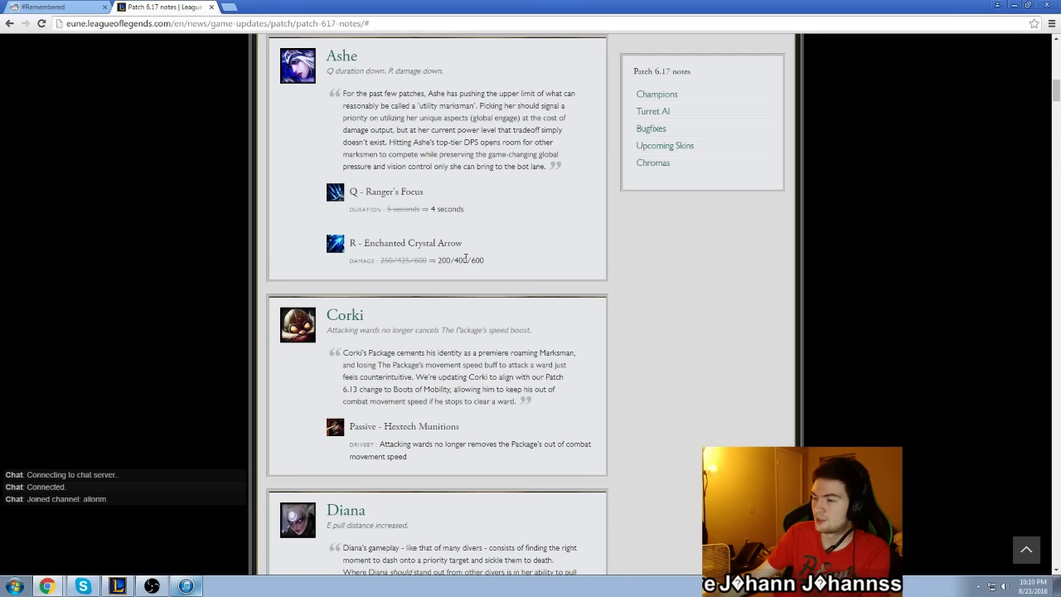
Briefly highlight Ashe's new ultimate damage values, then clear the selection.
{"action": "left_click_drag", "start_coordinate": [436, 261], "coordinate": [491, 257]}
{"action": "left_click", "coordinate": [438, 257]}
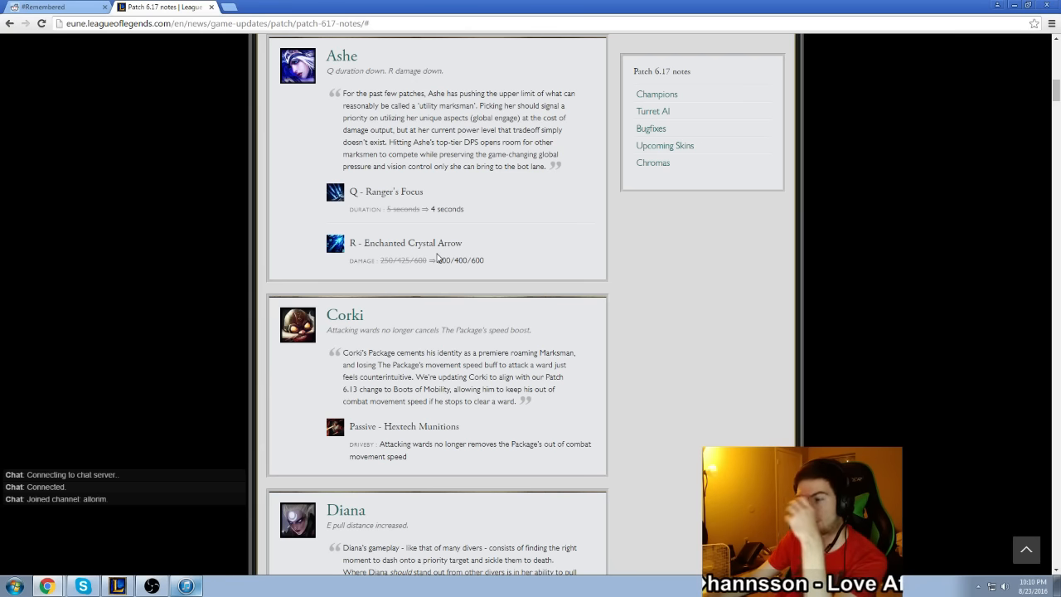
{"action": "scroll", "coordinate": [438, 257], "scroll_direction": "down", "scroll_amount": 3}
{"action": "scroll", "coordinate": [437, 257], "scroll_direction": "down", "scroll_amount": 3}
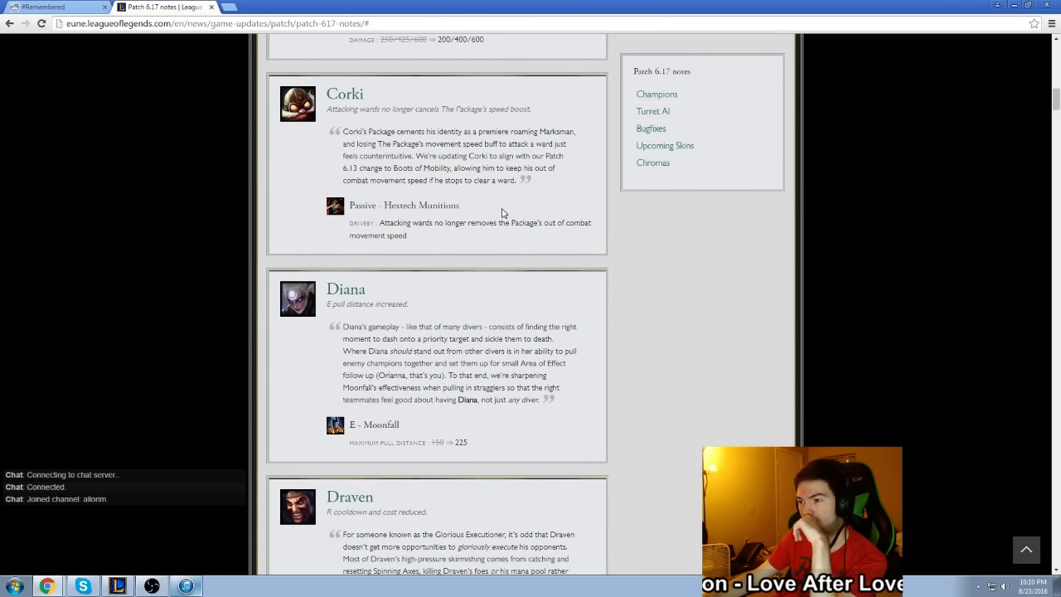
{"action": "scroll", "coordinate": [527, 192], "scroll_direction": "down", "scroll_amount": 3}
{"action": "scroll", "coordinate": [527, 193], "scroll_direction": "down", "scroll_amount": 3}
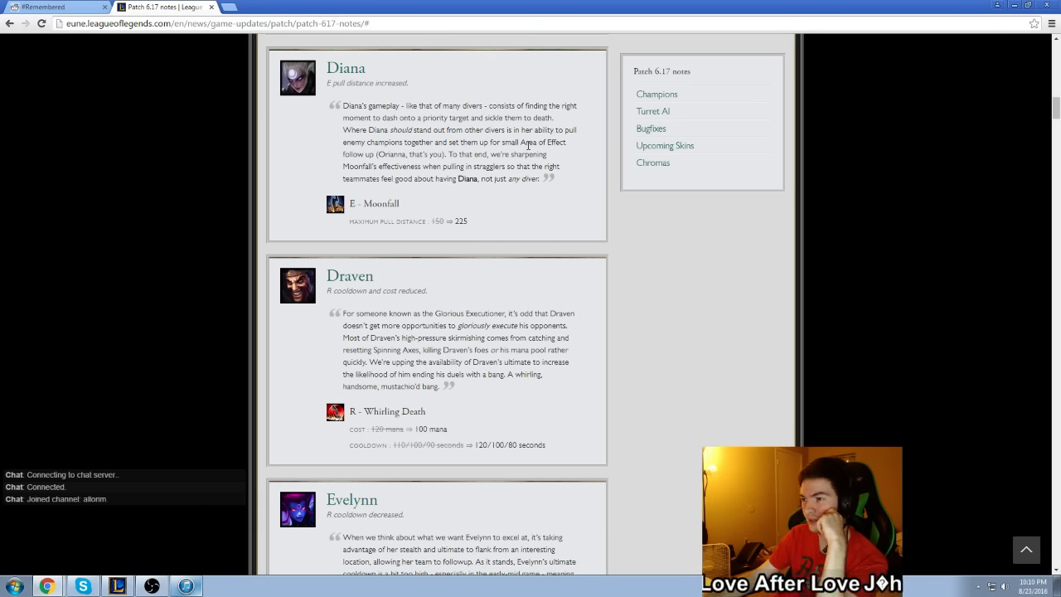
{"action": "scroll", "coordinate": [529, 145], "scroll_direction": "down", "scroll_amount": 3}
{"action": "scroll", "coordinate": [528, 145], "scroll_direction": "down", "scroll_amount": 2}
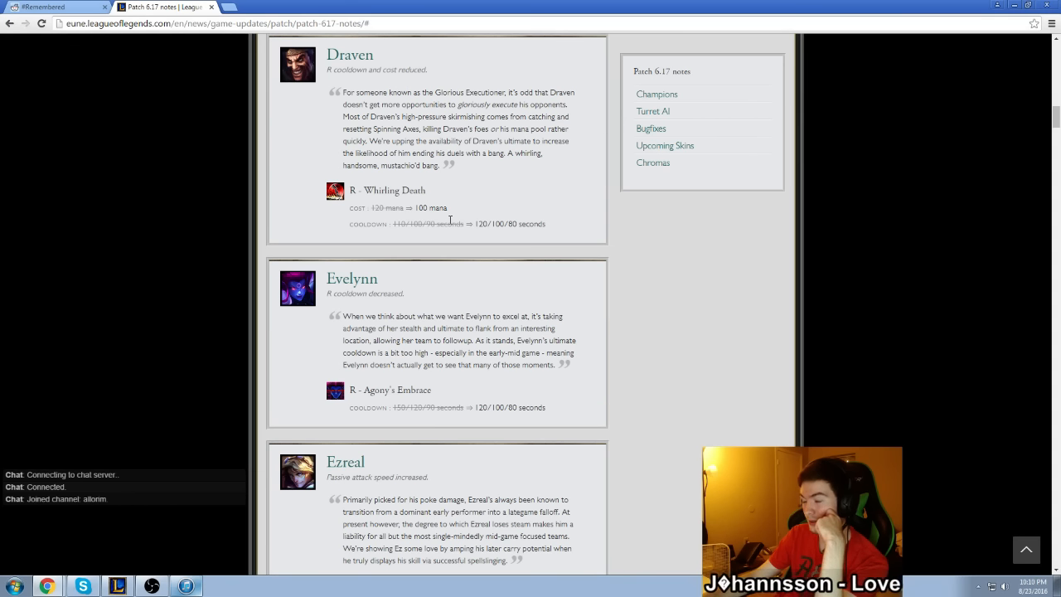
Briefly highlight Draven's ultimate cooldown change line, then clear the selection.
{"action": "left_click_drag", "start_coordinate": [431, 222], "coordinate": [548, 217]}
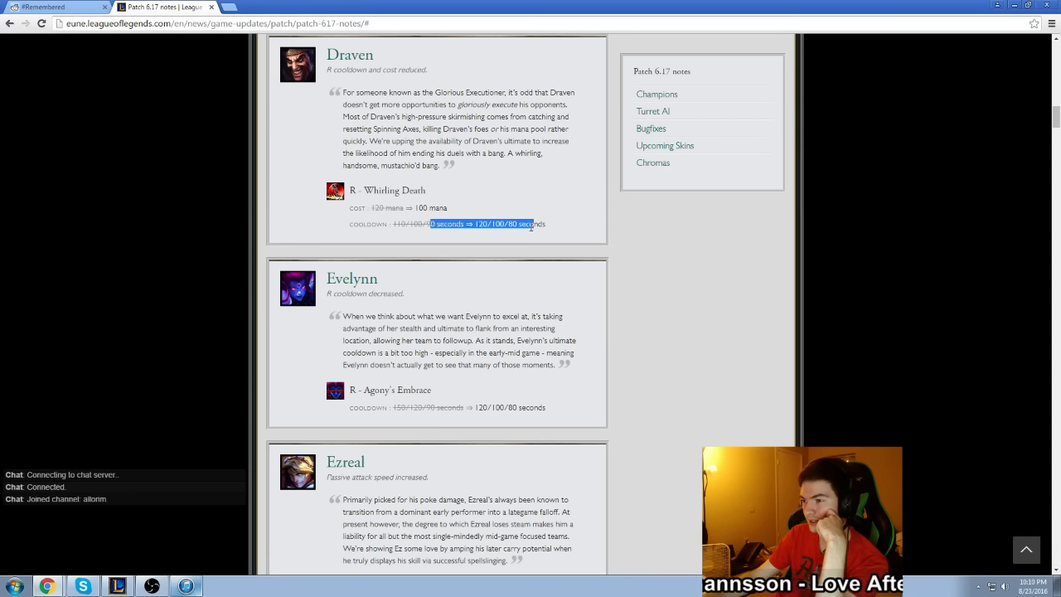
{"action": "left_click", "coordinate": [532, 224]}
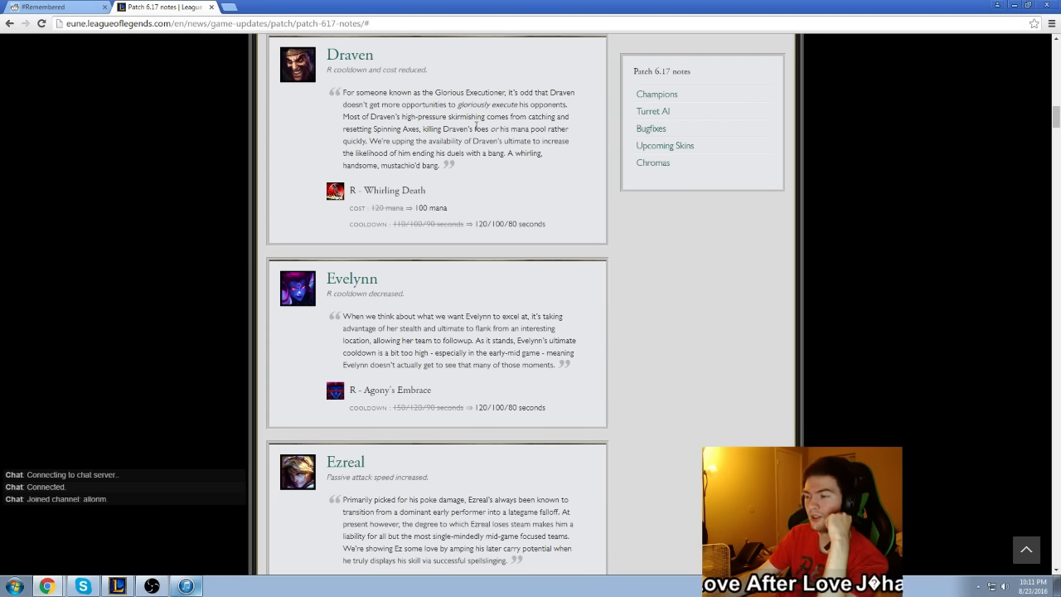
{"action": "scroll", "coordinate": [488, 152], "scroll_direction": "down", "scroll_amount": 3}
{"action": "scroll", "coordinate": [489, 152], "scroll_direction": "down", "scroll_amount": 2}
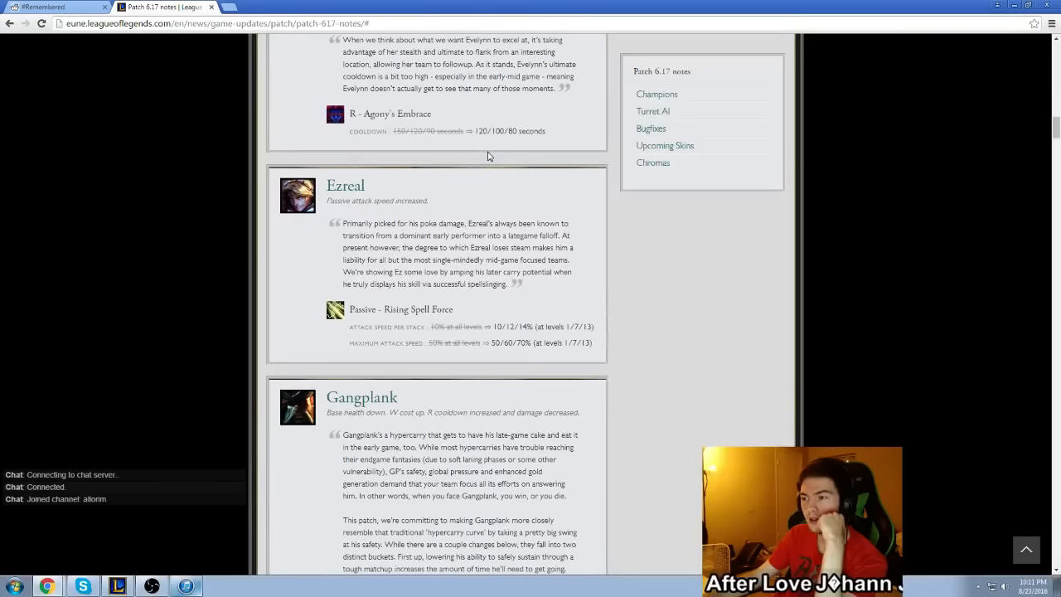
{"action": "scroll", "coordinate": [488, 151], "scroll_direction": "up", "scroll_amount": 2}
{"action": "scroll", "coordinate": [488, 151], "scroll_direction": "up", "scroll_amount": 1}
{"action": "scroll", "coordinate": [489, 159], "scroll_direction": "down", "scroll_amount": 1}
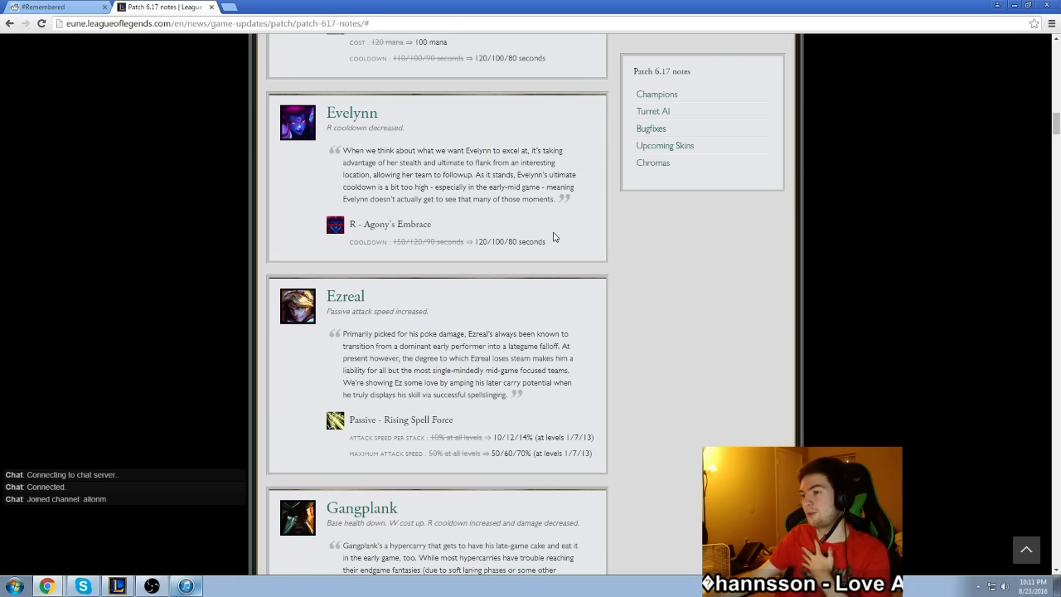
{"action": "scroll", "coordinate": [555, 237], "scroll_direction": "down", "scroll_amount": 2}
{"action": "scroll", "coordinate": [555, 237], "scroll_direction": "down", "scroll_amount": 2}
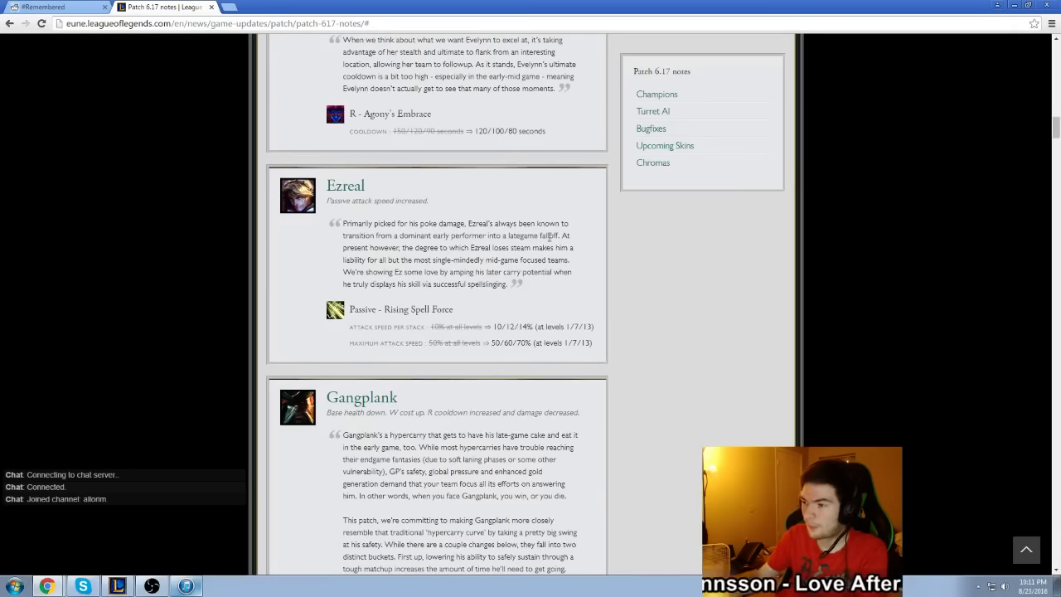
{"action": "scroll", "coordinate": [548, 238], "scroll_direction": "down", "scroll_amount": 1}
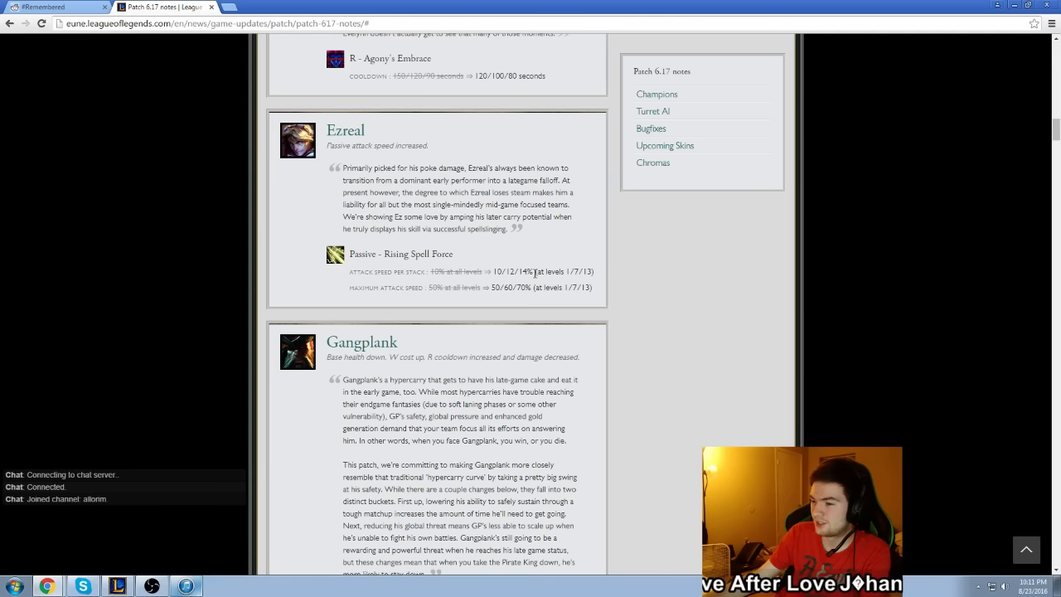
Bring iTunes to the front from the taskbar, then return to the patch notes.
{"action": "left_click", "coordinate": [186, 585]}
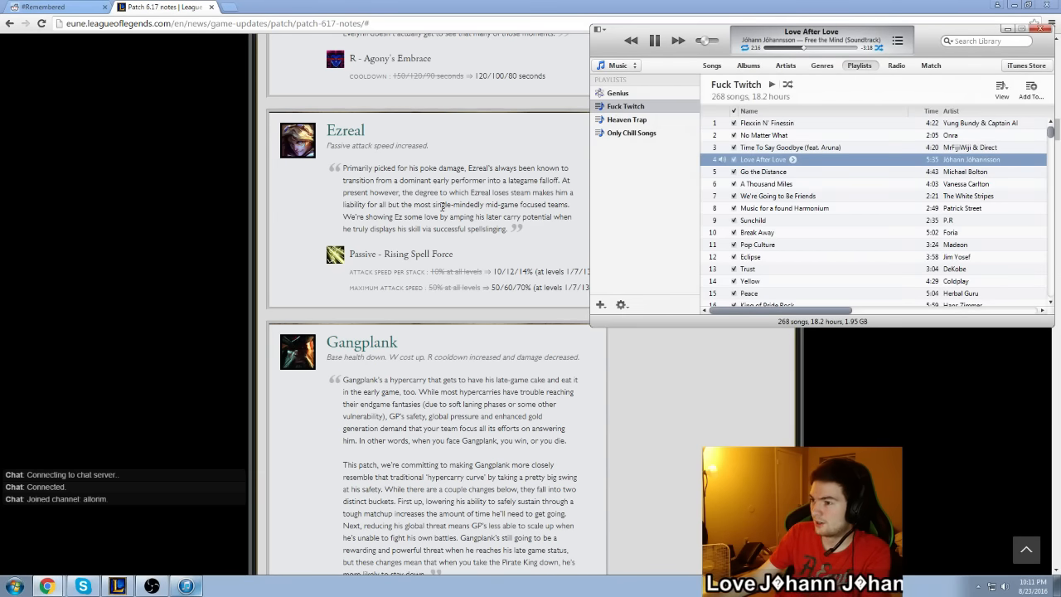
{"action": "left_click", "coordinate": [455, 202]}
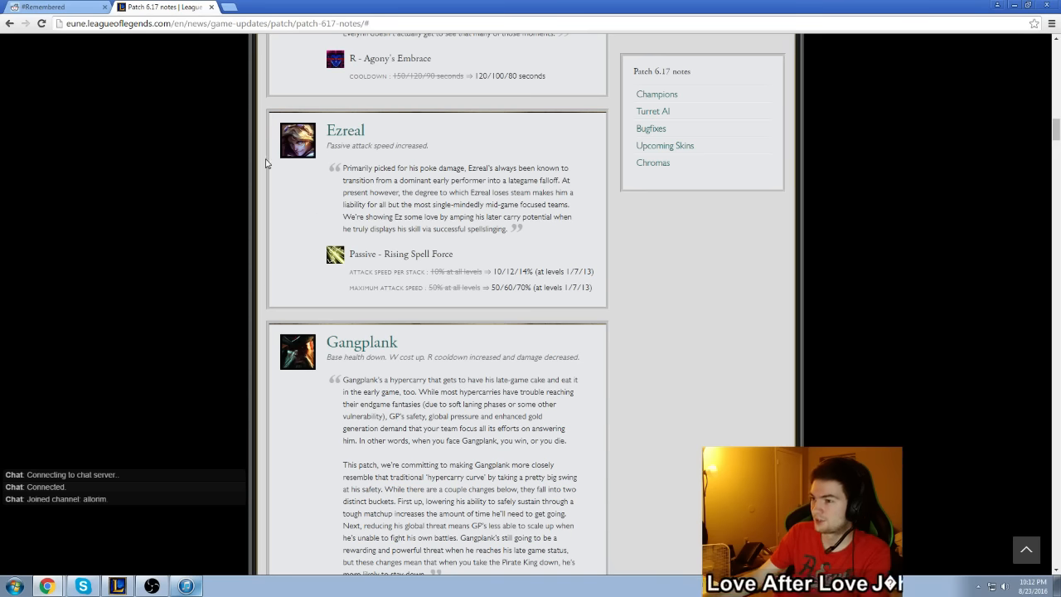
{"action": "scroll", "coordinate": [489, 162], "scroll_direction": "down", "scroll_amount": 1}
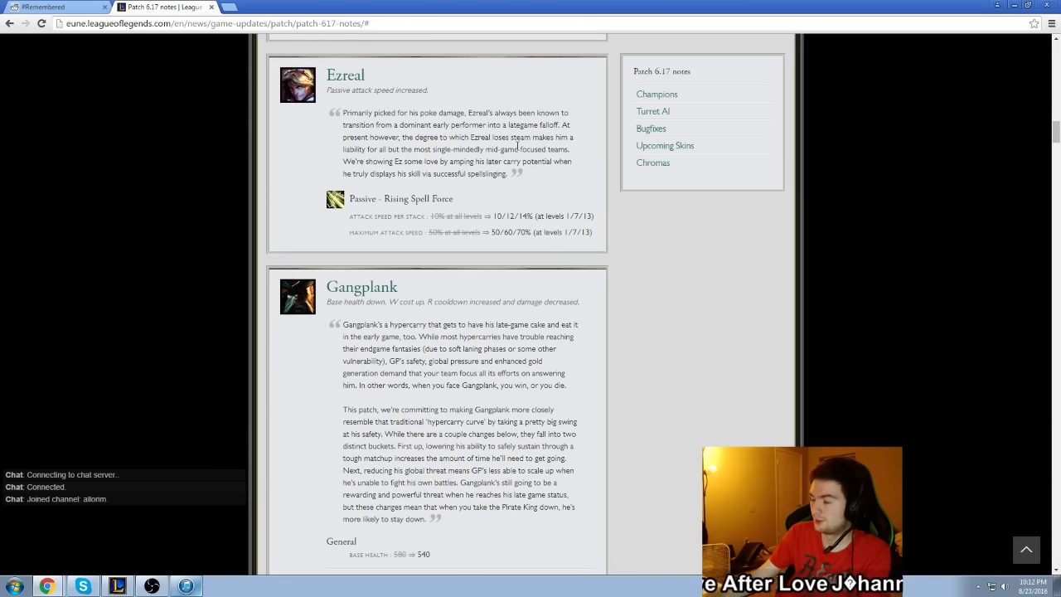
{"action": "scroll", "coordinate": [558, 150], "scroll_direction": "down", "scroll_amount": 3}
{"action": "scroll", "coordinate": [523, 158], "scroll_direction": "down", "scroll_amount": 2}
{"action": "scroll", "coordinate": [516, 159], "scroll_direction": "down", "scroll_amount": 1}
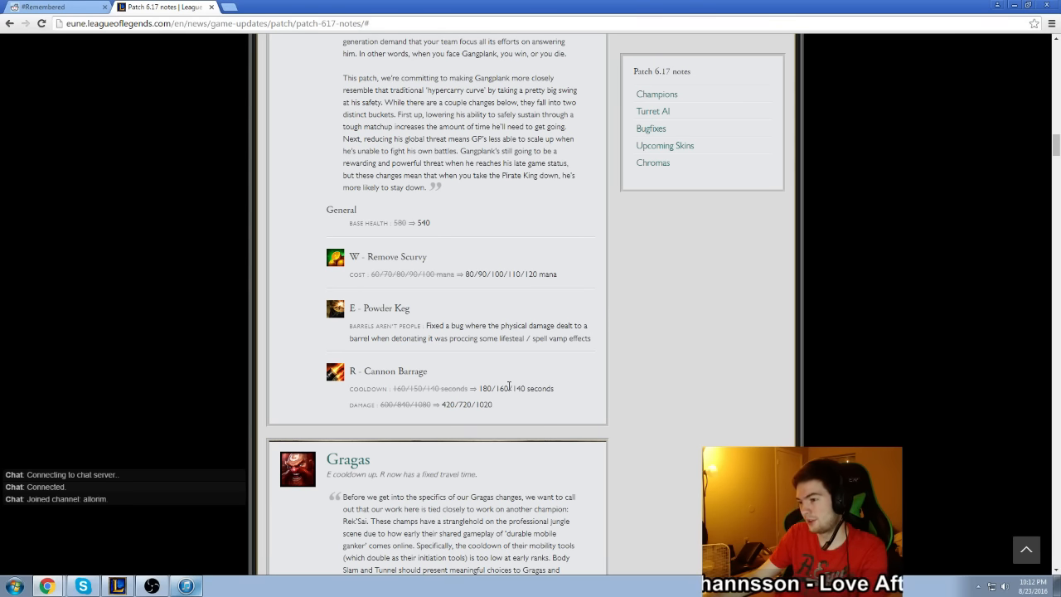
{"action": "scroll", "coordinate": [502, 249], "scroll_direction": "up", "scroll_amount": 3}
{"action": "scroll", "coordinate": [503, 156], "scroll_direction": "down", "scroll_amount": 2}
{"action": "scroll", "coordinate": [472, 161], "scroll_direction": "down", "scroll_amount": 1}
Show the music player briefly from the taskbar and switch back to the patch notes.
{"action": "left_click", "coordinate": [186, 585]}
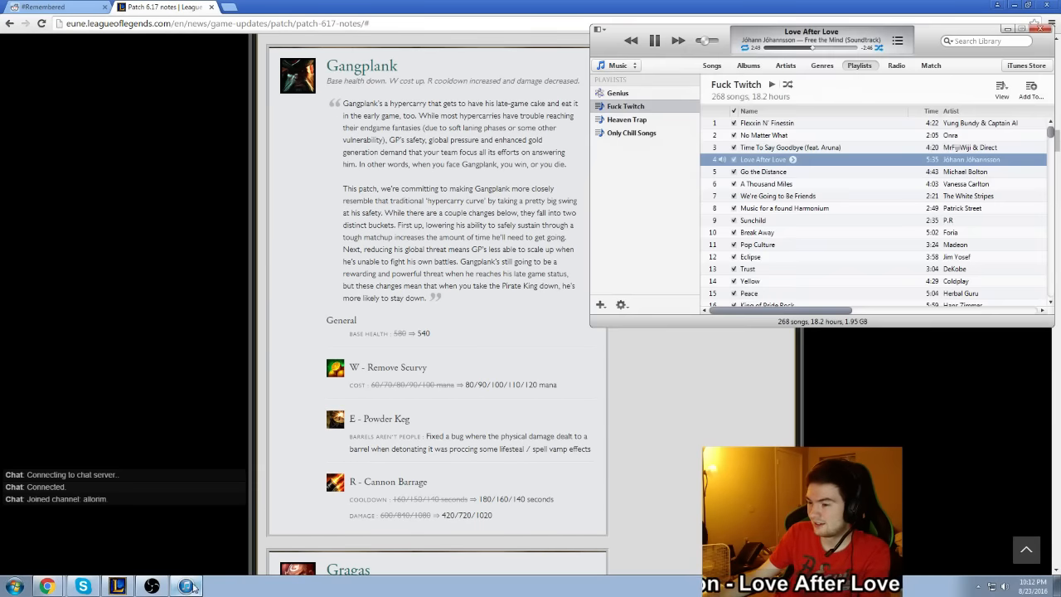
{"action": "left_click", "coordinate": [187, 586]}
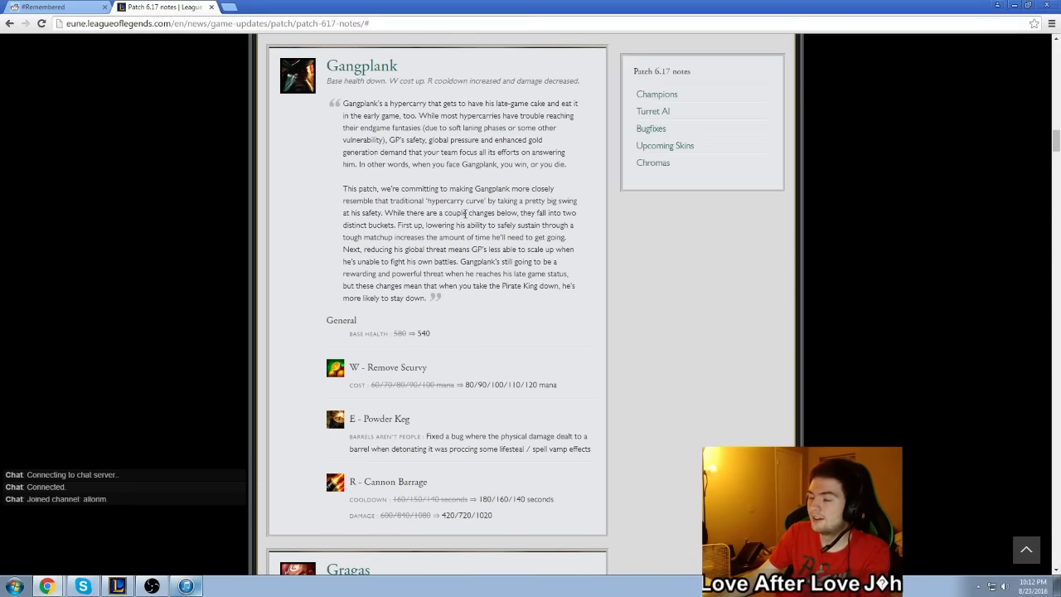
{"action": "scroll", "coordinate": [464, 214], "scroll_direction": "down", "scroll_amount": 1}
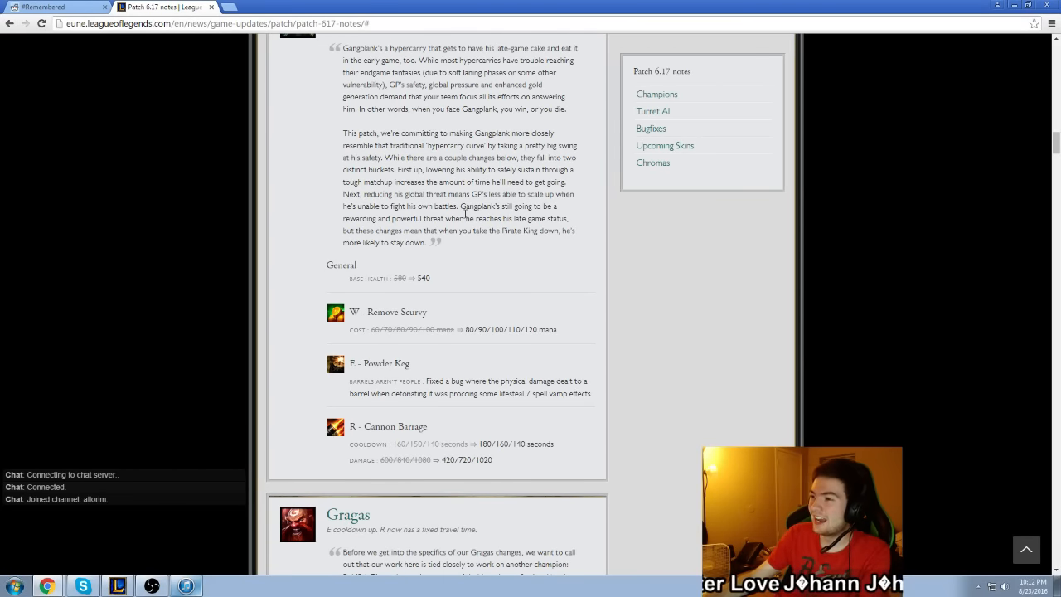
{"action": "scroll", "coordinate": [465, 215], "scroll_direction": "up", "scroll_amount": 2}
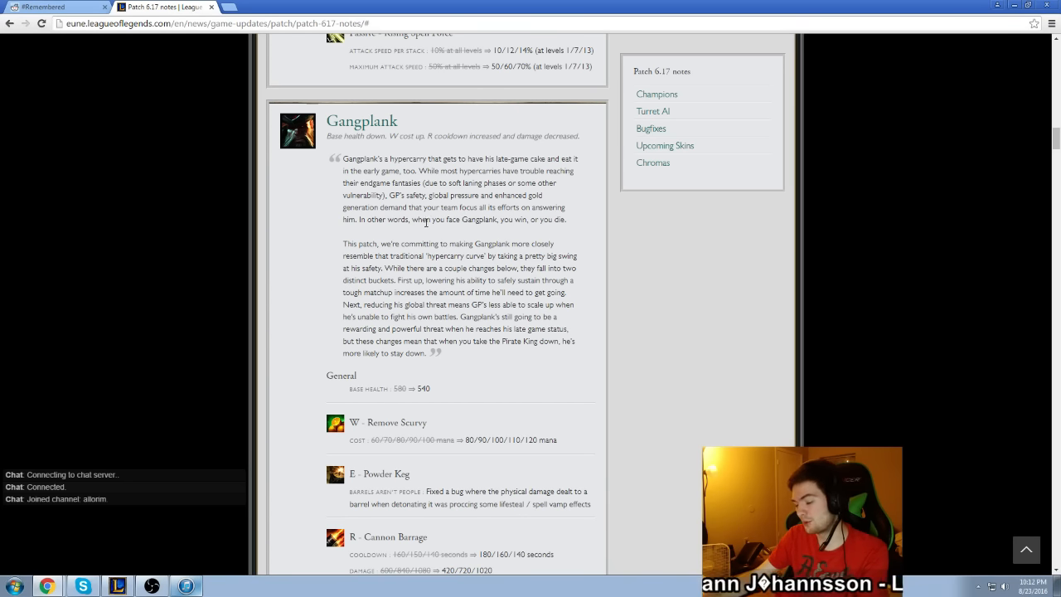
{"action": "scroll", "coordinate": [426, 223], "scroll_direction": "down", "scroll_amount": 1}
{"action": "scroll", "coordinate": [426, 222], "scroll_direction": "down", "scroll_amount": 1}
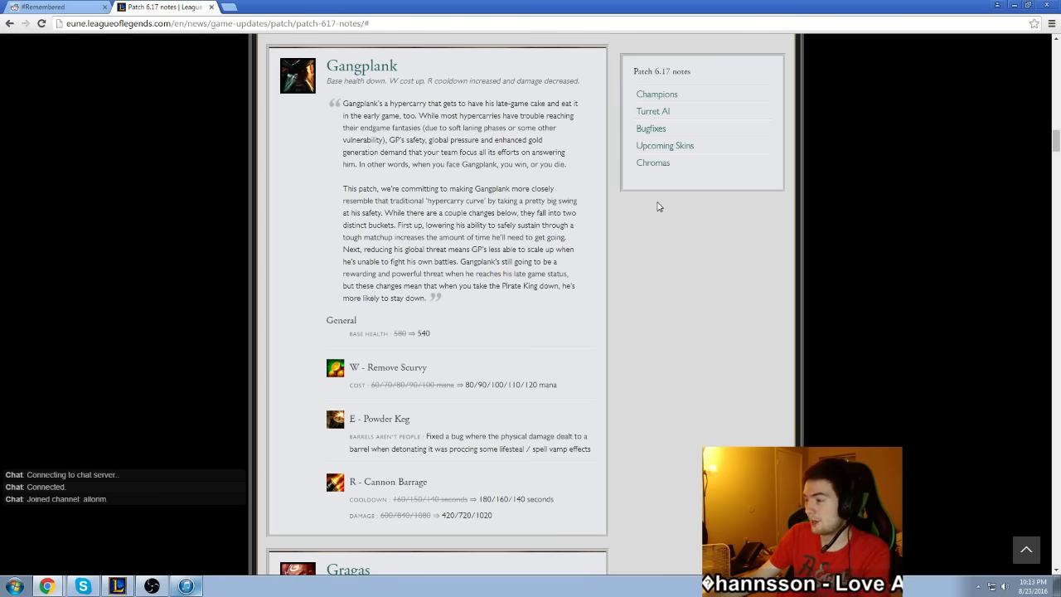
{"action": "scroll", "coordinate": [506, 265], "scroll_direction": "down", "scroll_amount": 2}
{"action": "scroll", "coordinate": [498, 264], "scroll_direction": "down", "scroll_amount": 1}
{"action": "scroll", "coordinate": [499, 264], "scroll_direction": "up", "scroll_amount": 1}
{"action": "scroll", "coordinate": [499, 264], "scroll_direction": "down", "scroll_amount": 3}
{"action": "scroll", "coordinate": [498, 264], "scroll_direction": "down", "scroll_amount": 3}
{"action": "scroll", "coordinate": [493, 265], "scroll_direction": "down", "scroll_amount": 2}
{"action": "scroll", "coordinate": [489, 268], "scroll_direction": "down", "scroll_amount": 1}
{"action": "scroll", "coordinate": [489, 267], "scroll_direction": "down", "scroll_amount": 1}
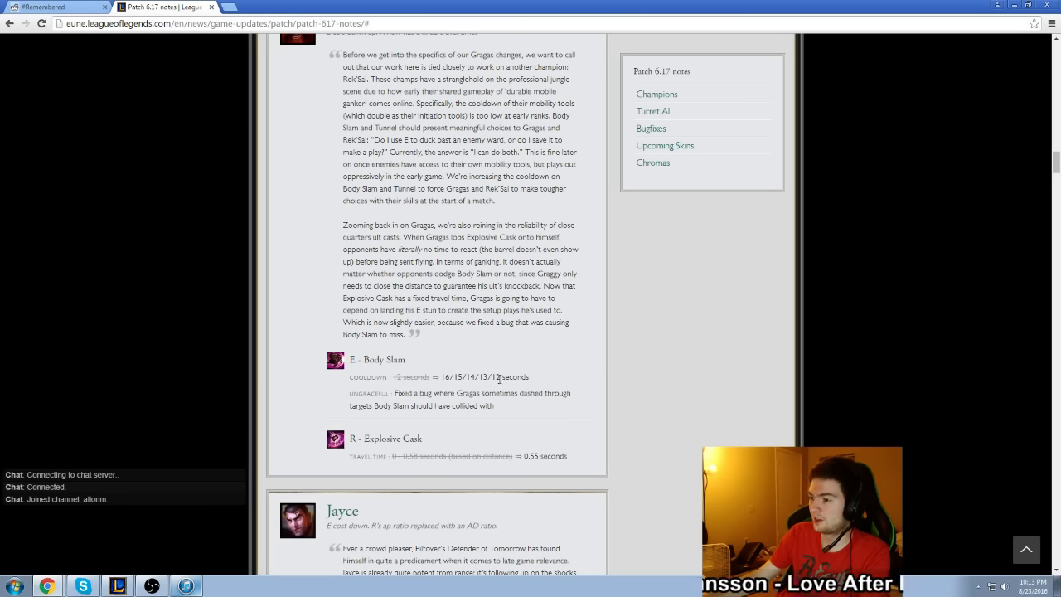
{"action": "scroll", "coordinate": [480, 390], "scroll_direction": "down", "scroll_amount": 2}
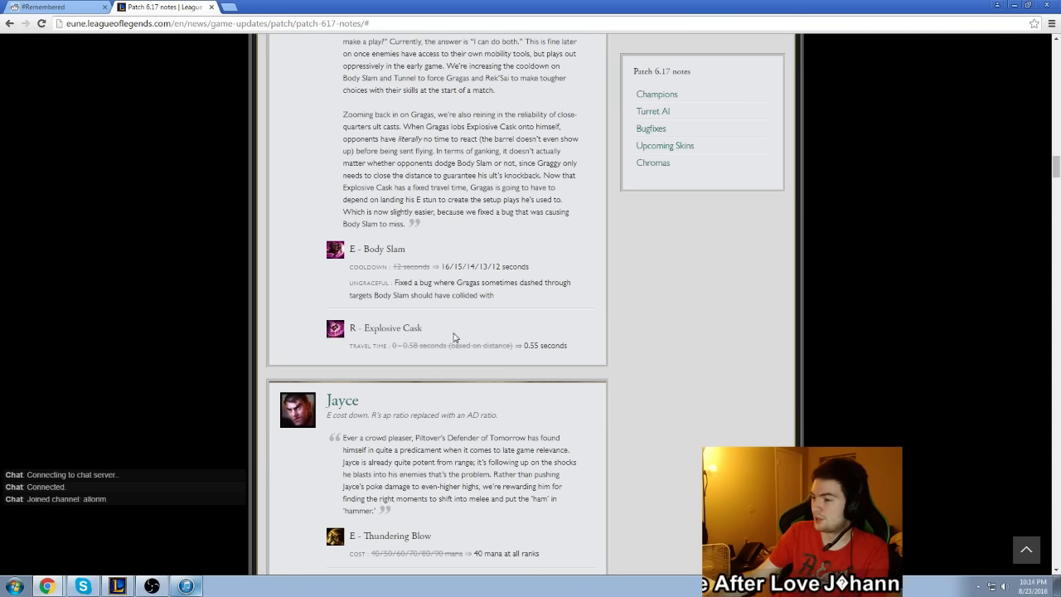
{"action": "scroll", "coordinate": [426, 340], "scroll_direction": "up", "scroll_amount": 5}
{"action": "scroll", "coordinate": [448, 315], "scroll_direction": "down", "scroll_amount": 2}
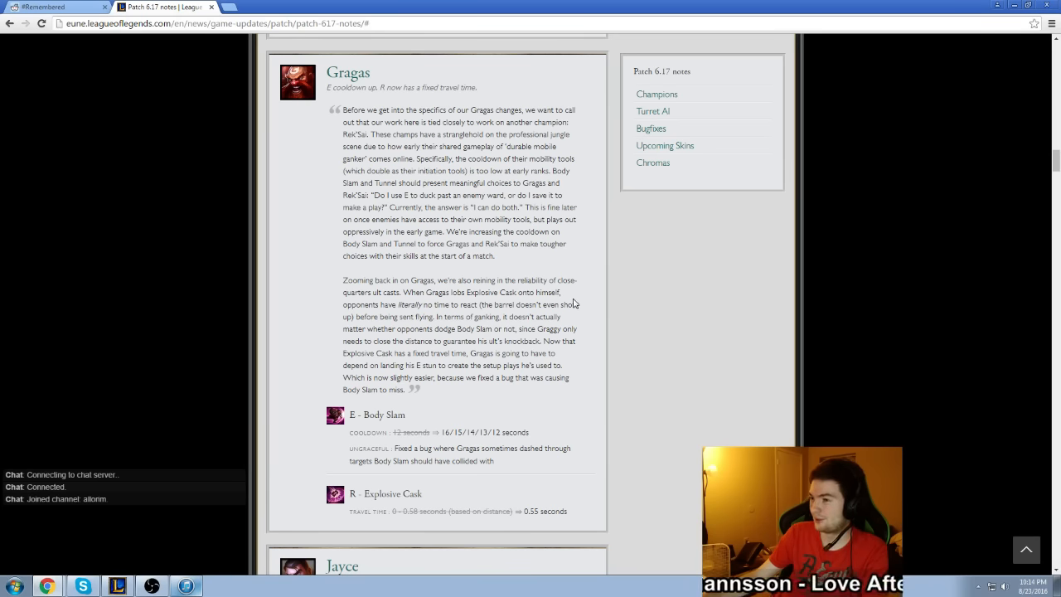
{"action": "scroll", "coordinate": [575, 304], "scroll_direction": "down", "scroll_amount": 1}
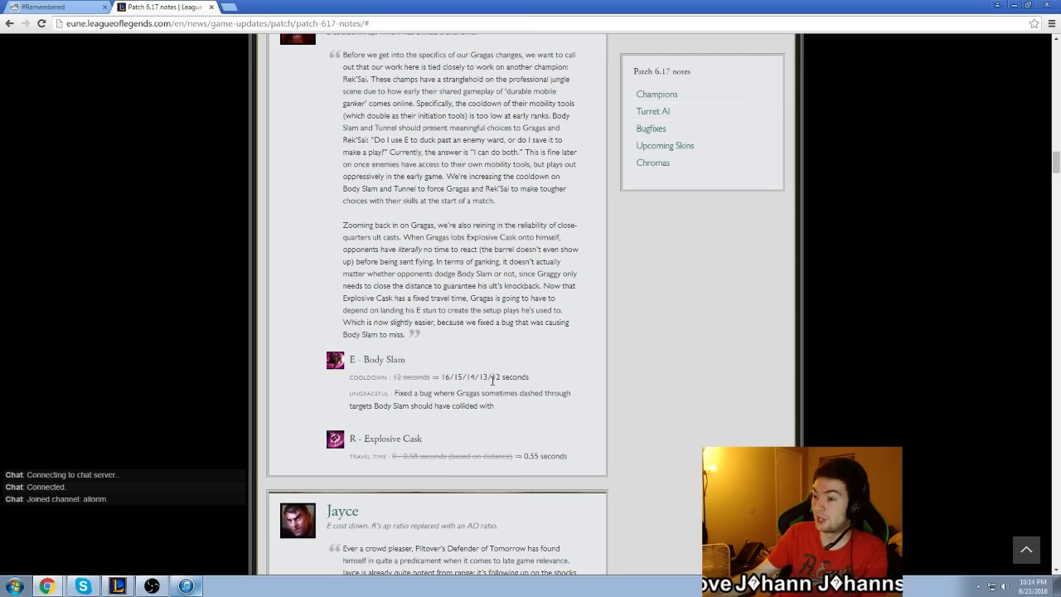
{"action": "scroll", "coordinate": [515, 381], "scroll_direction": "down", "scroll_amount": 2}
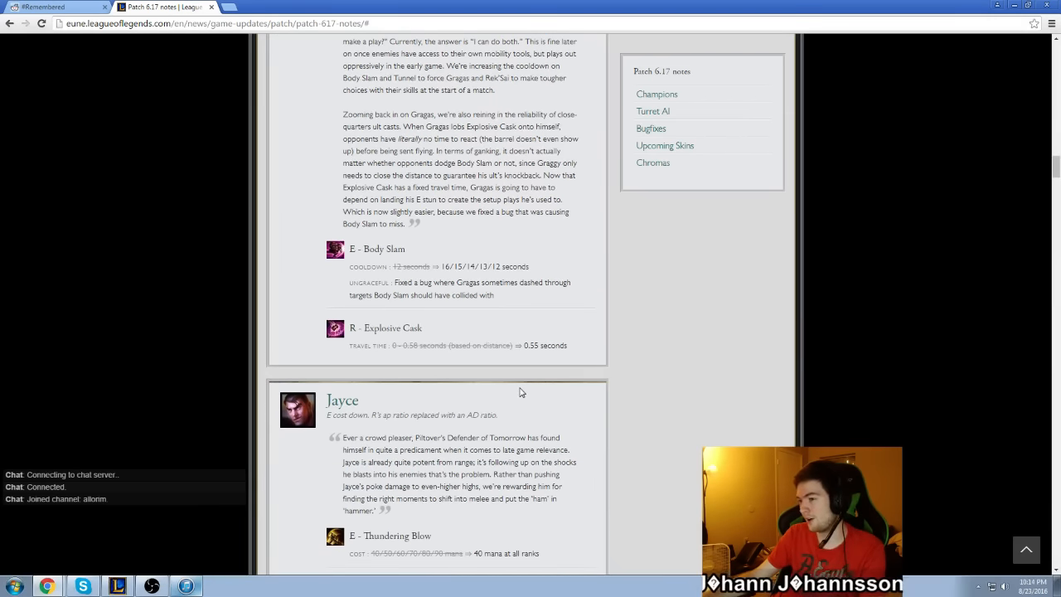
{"action": "scroll", "coordinate": [514, 385], "scroll_direction": "up", "scroll_amount": 2}
{"action": "scroll", "coordinate": [513, 389], "scroll_direction": "up", "scroll_amount": 3}
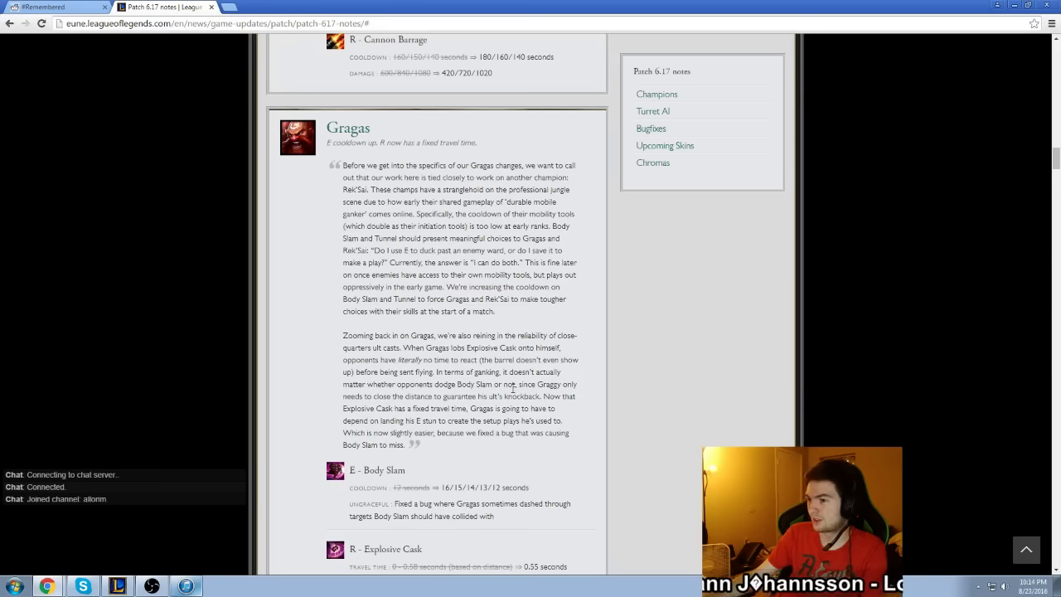
{"action": "scroll", "coordinate": [512, 388], "scroll_direction": "down", "scroll_amount": 2}
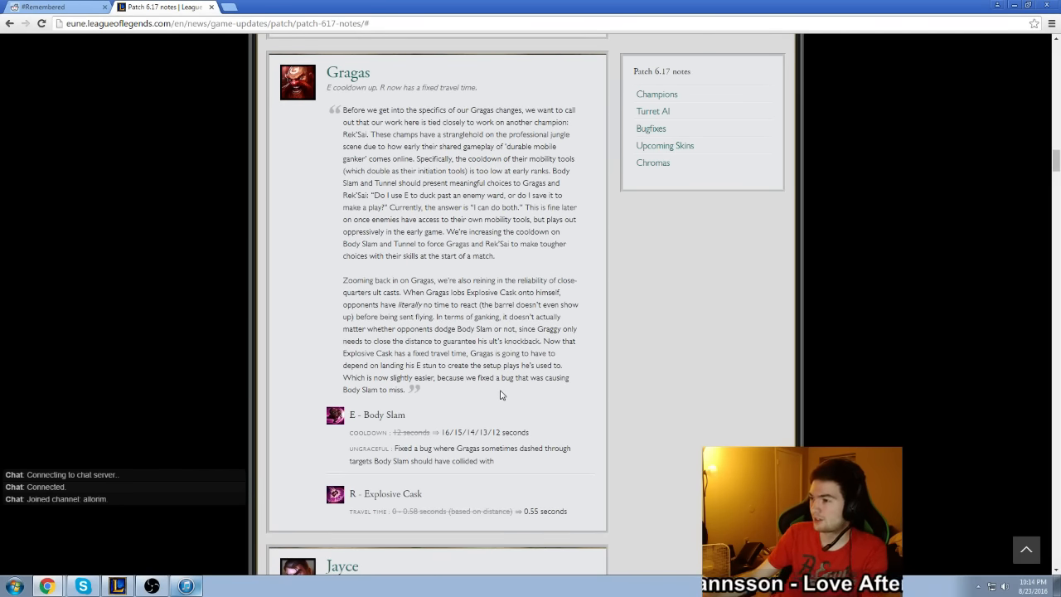
{"action": "scroll", "coordinate": [500, 394], "scroll_direction": "down", "scroll_amount": 4}
{"action": "scroll", "coordinate": [500, 394], "scroll_direction": "down", "scroll_amount": 3}
{"action": "scroll", "coordinate": [501, 394], "scroll_direction": "down", "scroll_amount": 2}
{"action": "scroll", "coordinate": [500, 395], "scroll_direction": "down", "scroll_amount": 3}
{"action": "scroll", "coordinate": [499, 393], "scroll_direction": "down", "scroll_amount": 1}
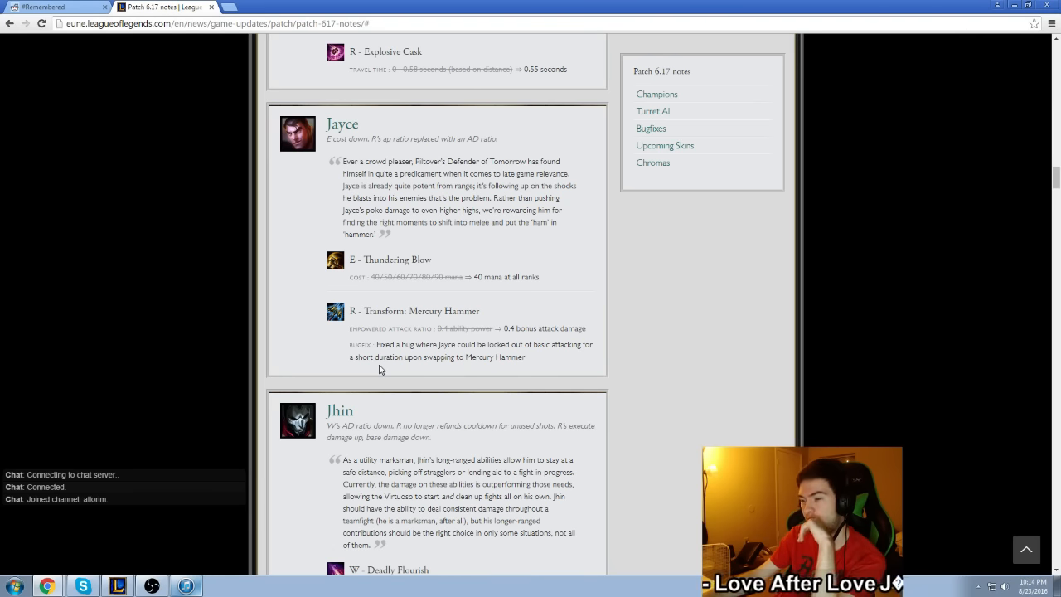
Raise iTunes over the page briefly, then put it away to keep reading Gragas and Jayce.
{"action": "left_click", "coordinate": [189, 586]}
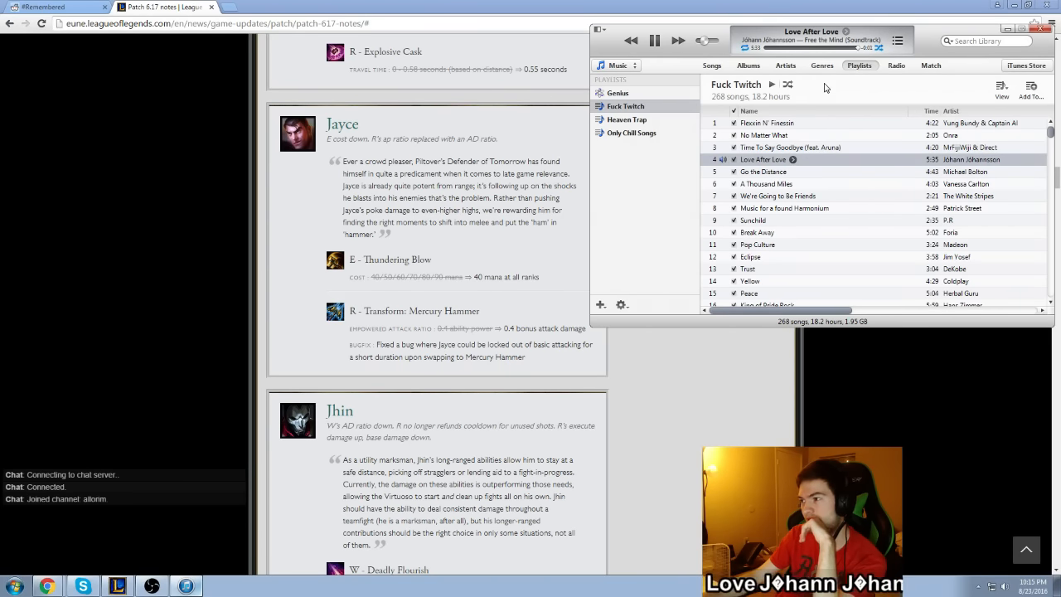
{"action": "left_click", "coordinate": [623, 251]}
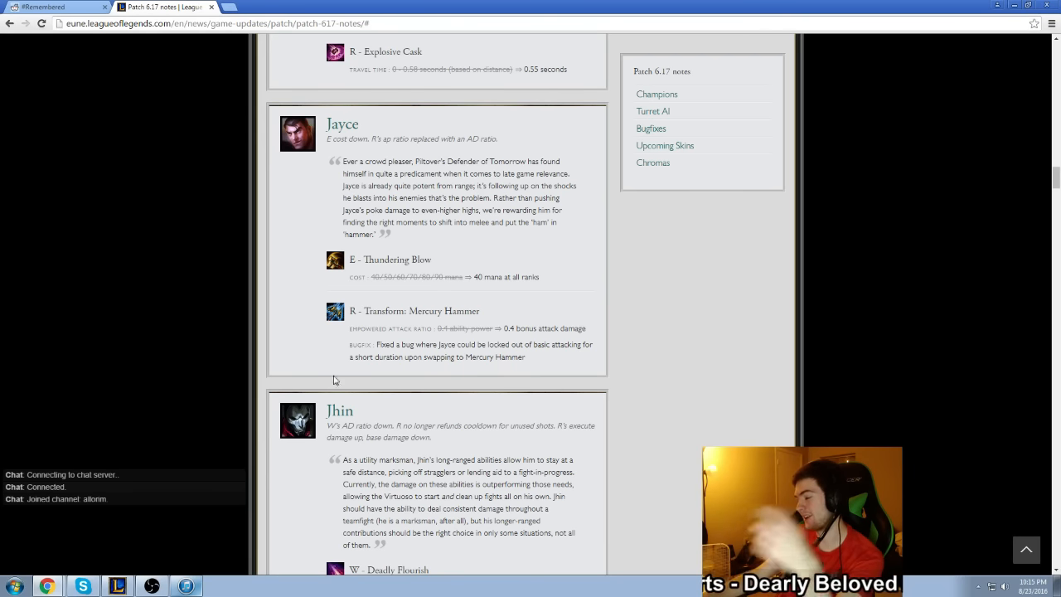
{"action": "scroll", "coordinate": [479, 331], "scroll_direction": "down", "scroll_amount": 2}
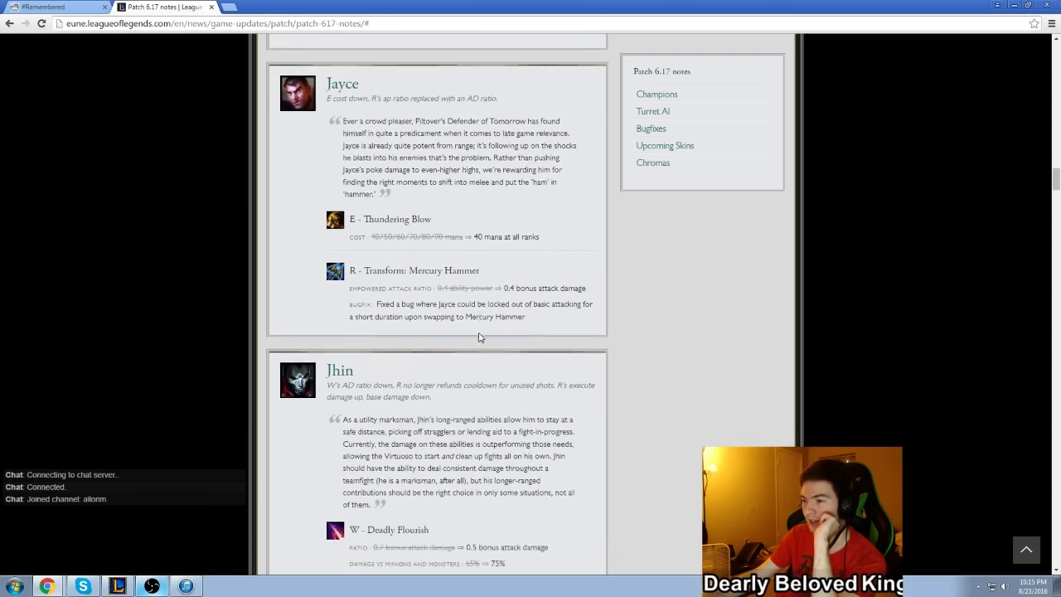
{"action": "scroll", "coordinate": [479, 331], "scroll_direction": "down", "scroll_amount": 2}
{"action": "scroll", "coordinate": [479, 339], "scroll_direction": "down", "scroll_amount": 2}
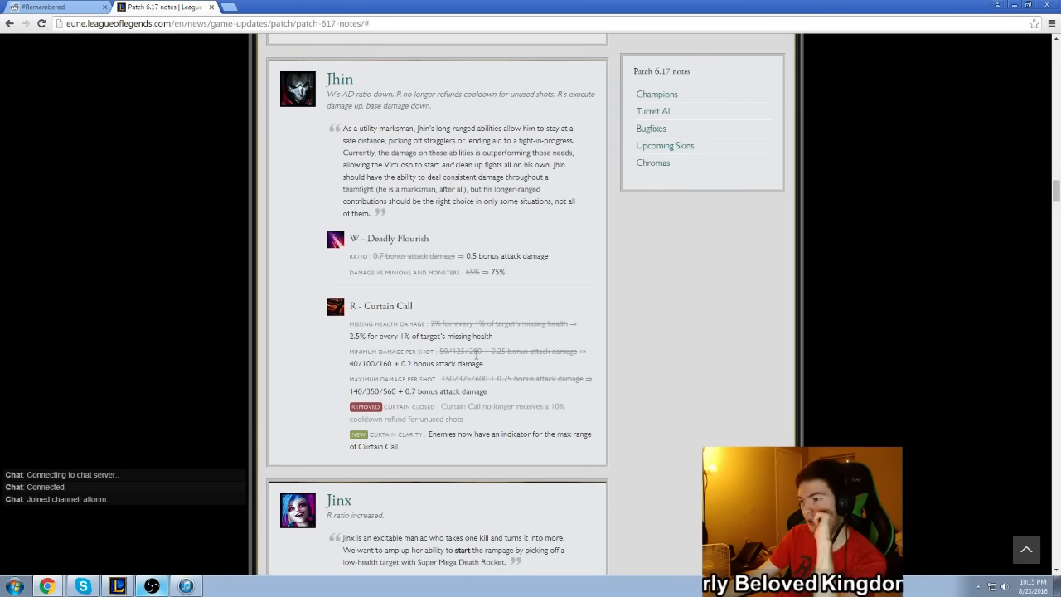
{"action": "scroll", "coordinate": [479, 354], "scroll_direction": "down", "scroll_amount": 1}
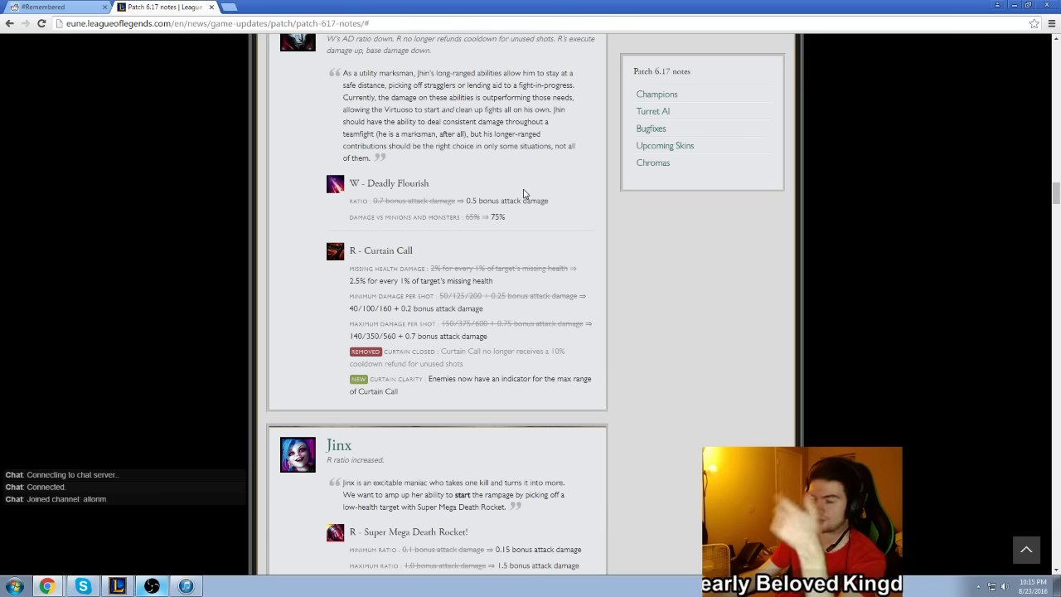
{"action": "scroll", "coordinate": [490, 312], "scroll_direction": "up", "scroll_amount": 1}
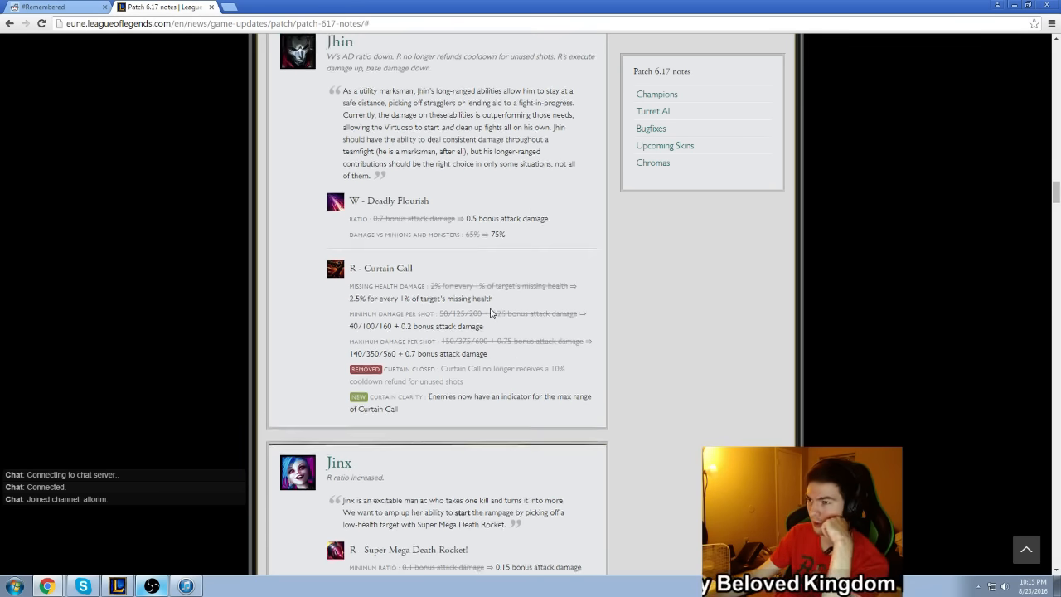
{"action": "scroll", "coordinate": [490, 311], "scroll_direction": "up", "scroll_amount": 1}
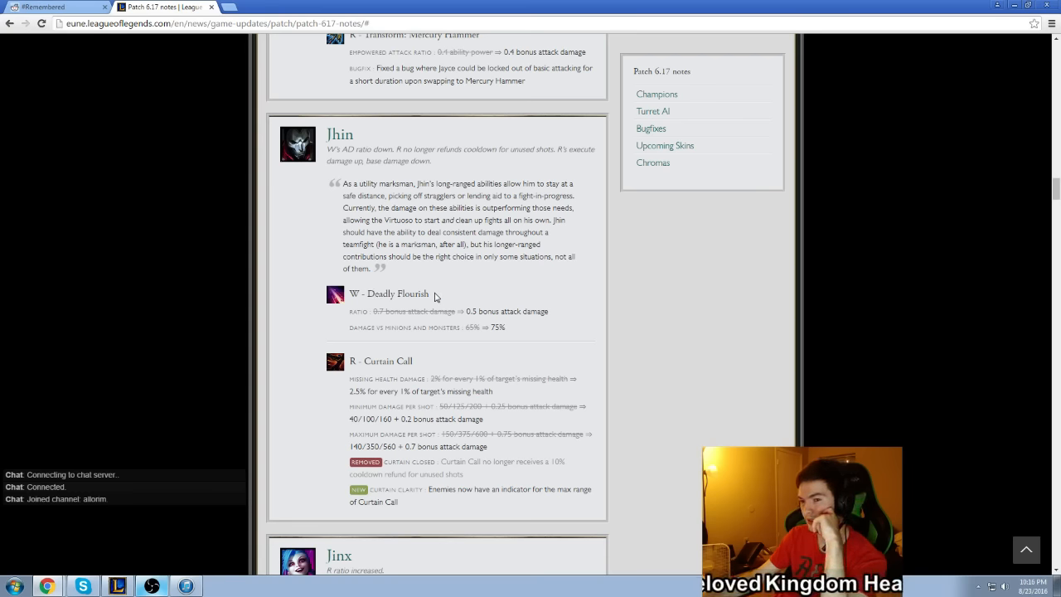
{"action": "scroll", "coordinate": [435, 296], "scroll_direction": "down", "scroll_amount": 1}
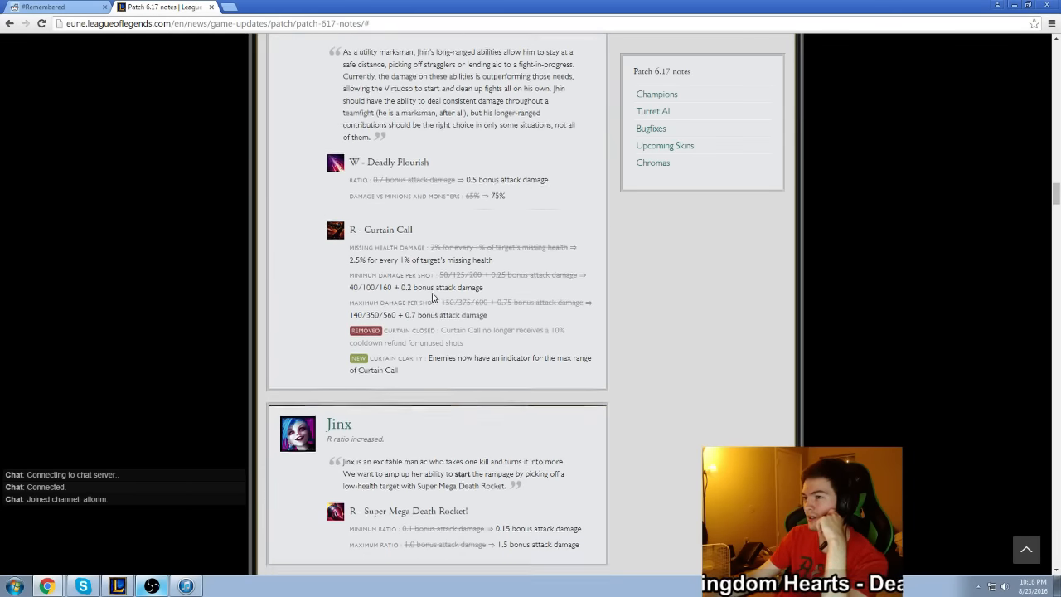
{"action": "scroll", "coordinate": [433, 297], "scroll_direction": "up", "scroll_amount": 2}
{"action": "scroll", "coordinate": [423, 290], "scroll_direction": "up", "scroll_amount": 1}
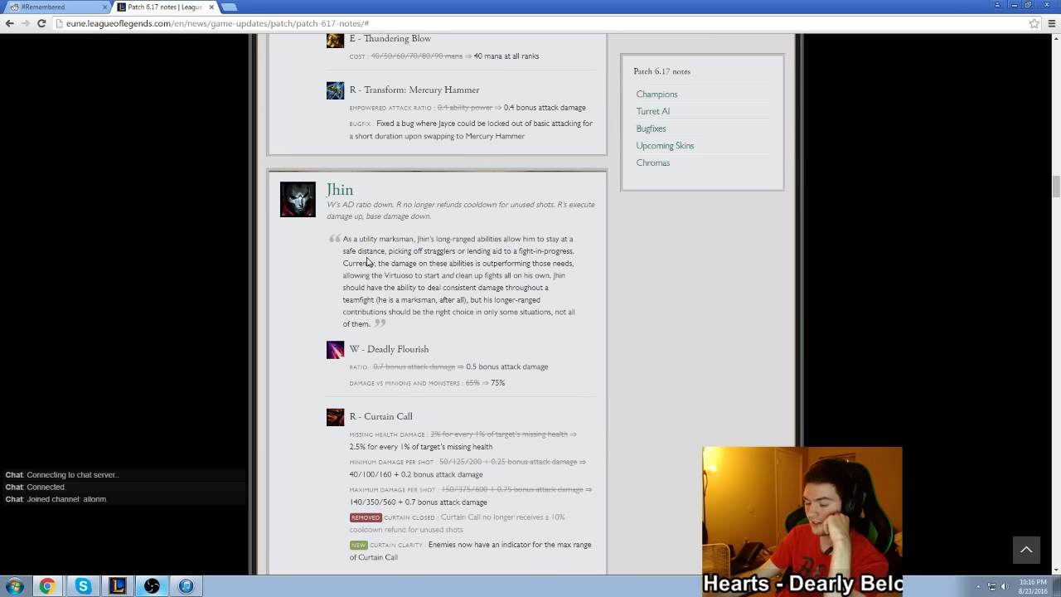
{"action": "scroll", "coordinate": [438, 242], "scroll_direction": "down", "scroll_amount": 3}
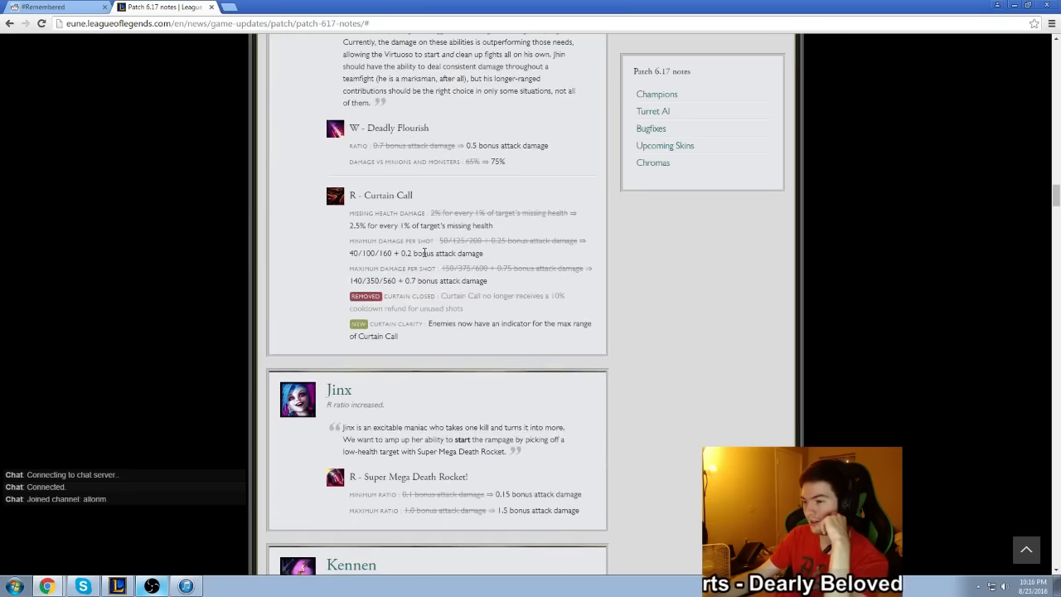
{"action": "scroll", "coordinate": [414, 257], "scroll_direction": "down", "scroll_amount": 3}
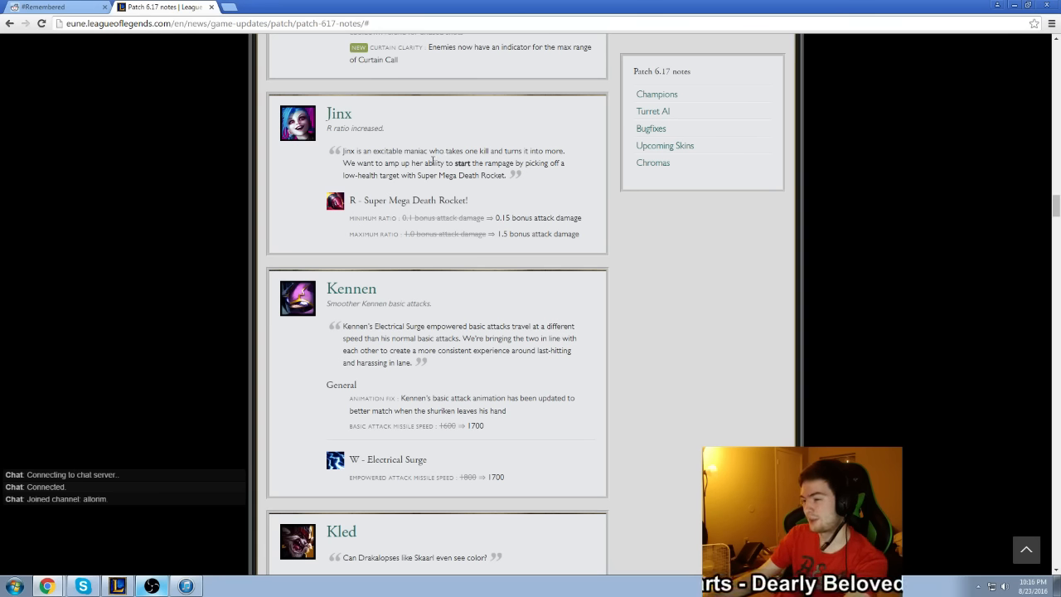
{"action": "scroll", "coordinate": [489, 202], "scroll_direction": "down", "scroll_amount": 1}
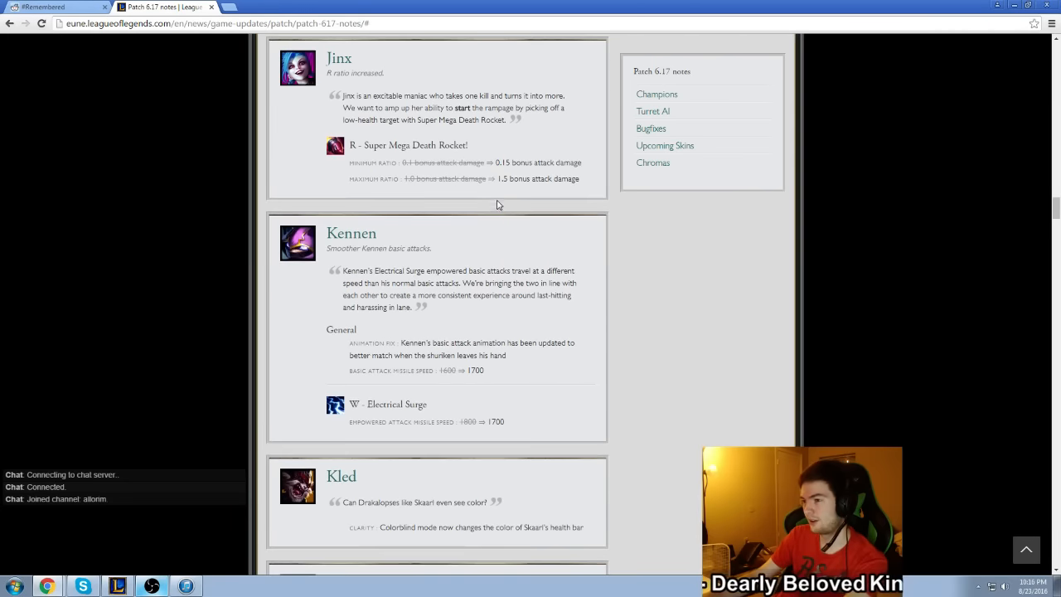
{"action": "scroll", "coordinate": [494, 200], "scroll_direction": "down", "scroll_amount": 2}
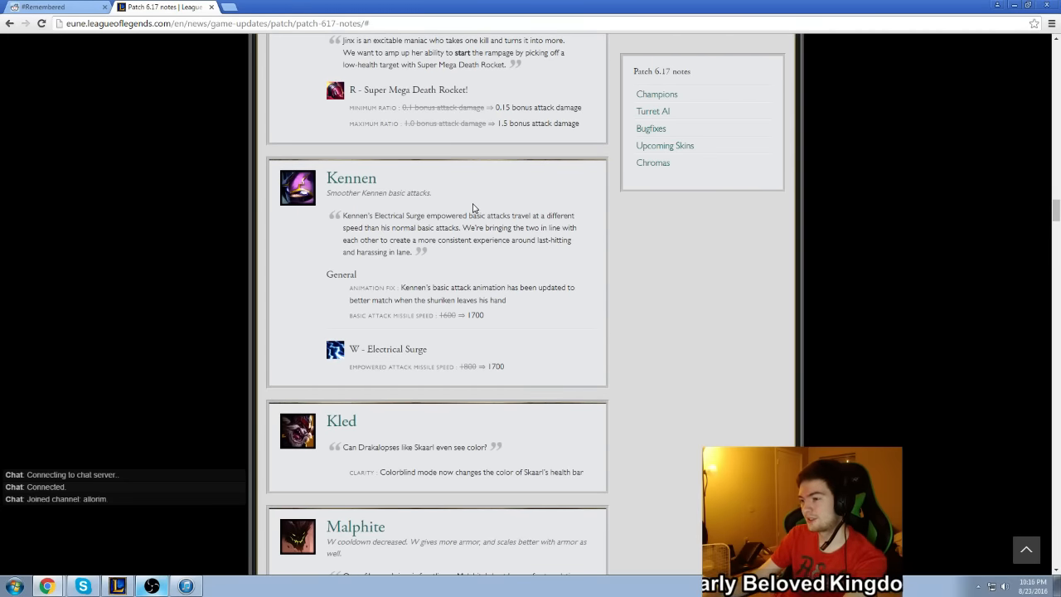
{"action": "scroll", "coordinate": [481, 203], "scroll_direction": "down", "scroll_amount": 1}
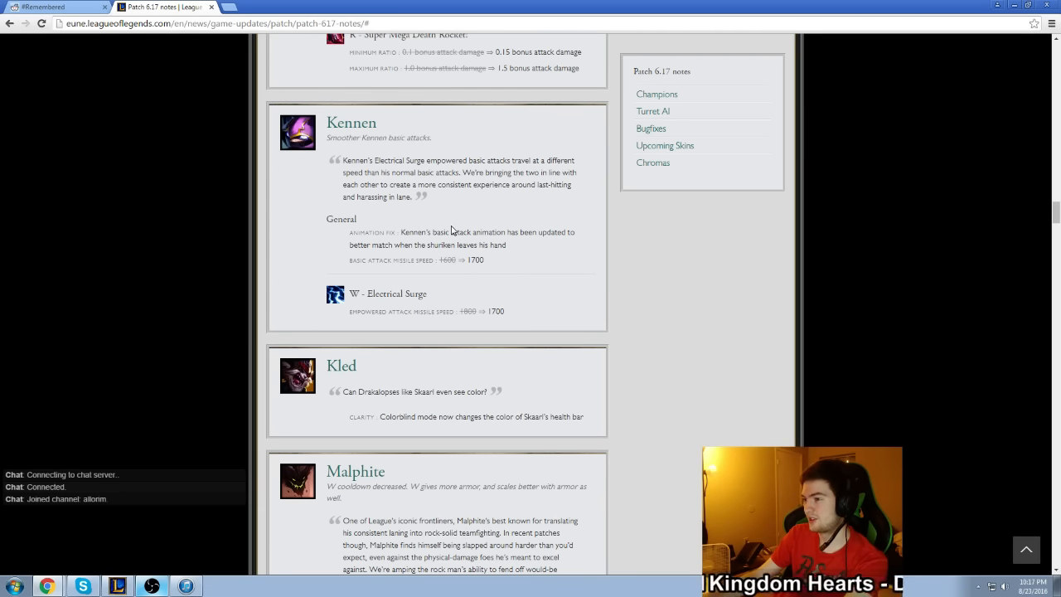
{"action": "scroll", "coordinate": [480, 224], "scroll_direction": "down", "scroll_amount": 2}
{"action": "scroll", "coordinate": [530, 208], "scroll_direction": "down", "scroll_amount": 2}
{"action": "scroll", "coordinate": [580, 190], "scroll_direction": "down", "scroll_amount": 1}
{"action": "scroll", "coordinate": [588, 187], "scroll_direction": "down", "scroll_amount": 1}
{"action": "scroll", "coordinate": [588, 188], "scroll_direction": "down", "scroll_amount": 1}
{"action": "scroll", "coordinate": [588, 187], "scroll_direction": "down", "scroll_amount": 1}
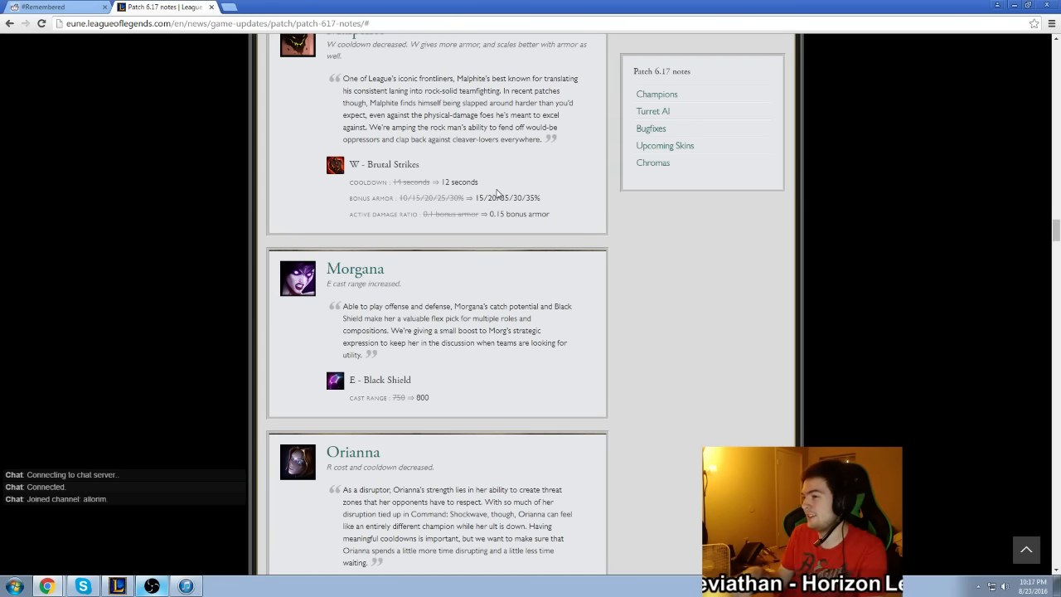
Briefly highlight Malphite's old 30% bonus armor value and clear it.
{"action": "left_click_drag", "start_coordinate": [454, 197], "coordinate": [478, 197]}
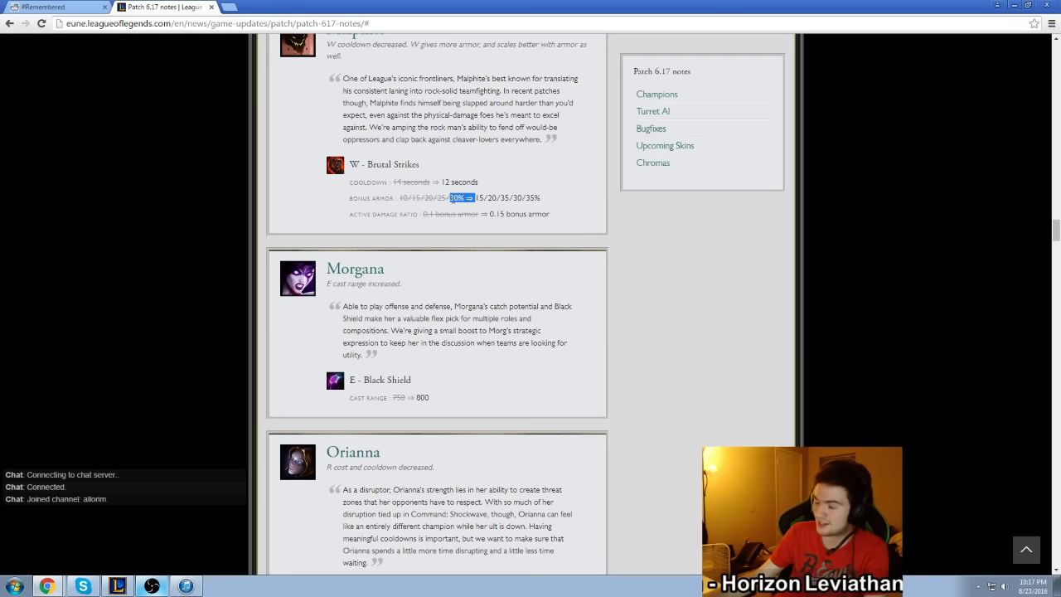
{"action": "left_click", "coordinate": [485, 191]}
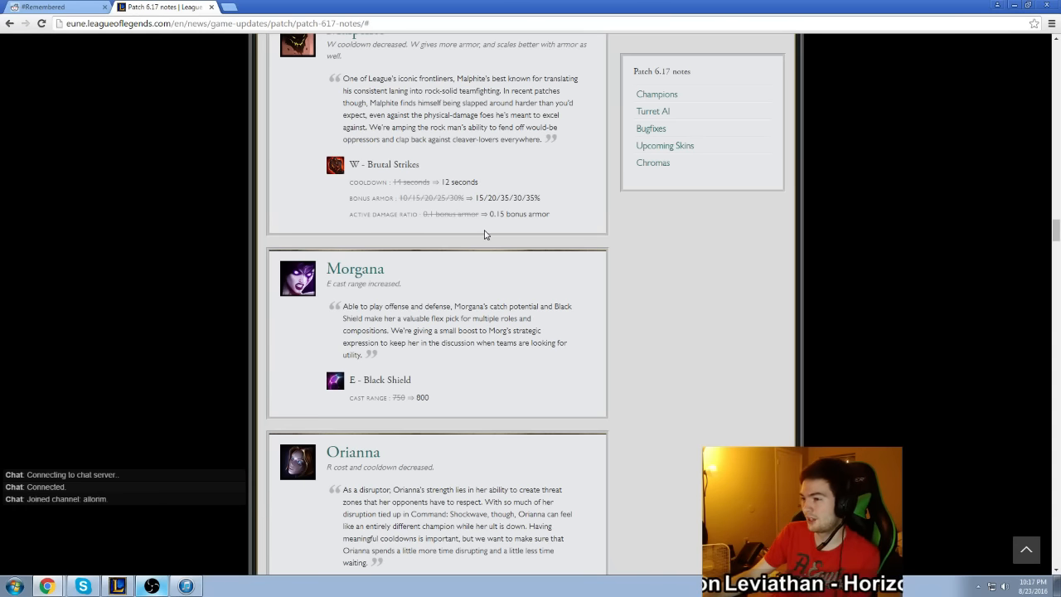
{"action": "scroll", "coordinate": [480, 190], "scroll_direction": "up", "scroll_amount": 2}
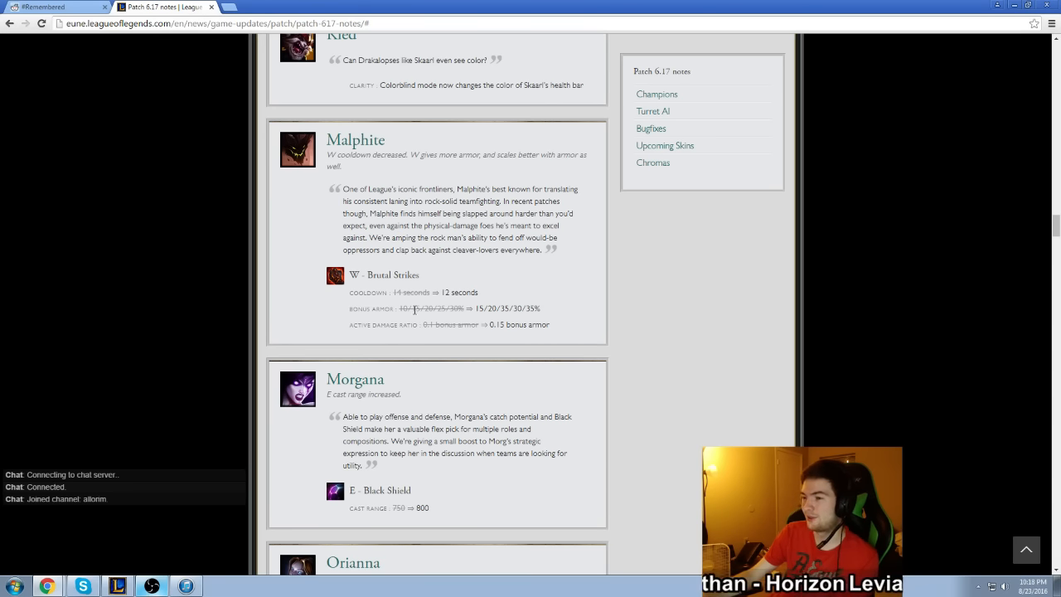
Bring up the music player, then hide it to continue to Morgana and Orianna.
{"action": "left_click", "coordinate": [186, 585]}
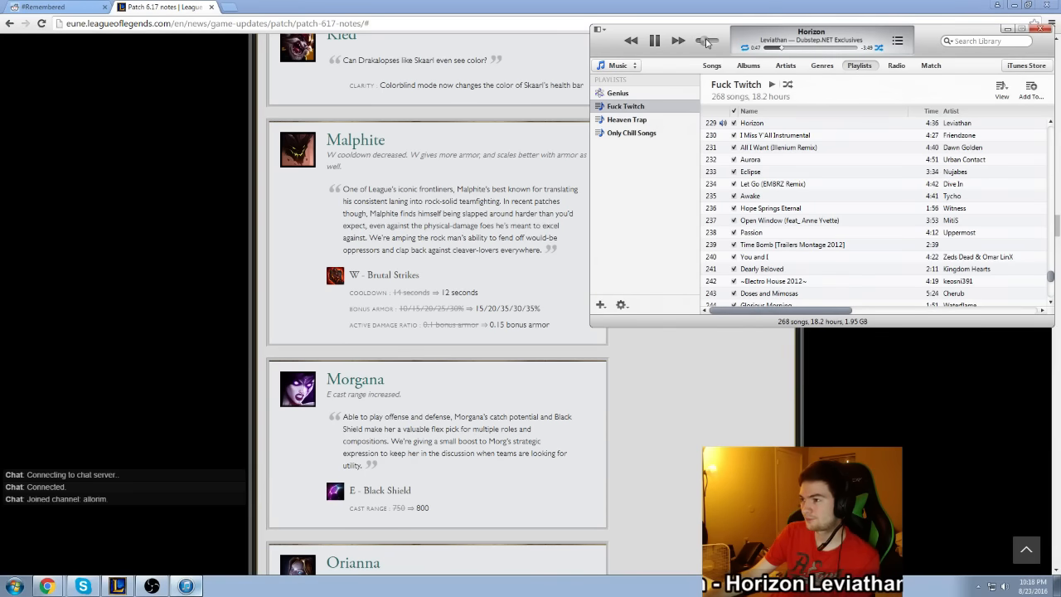
{"action": "left_click", "coordinate": [477, 238]}
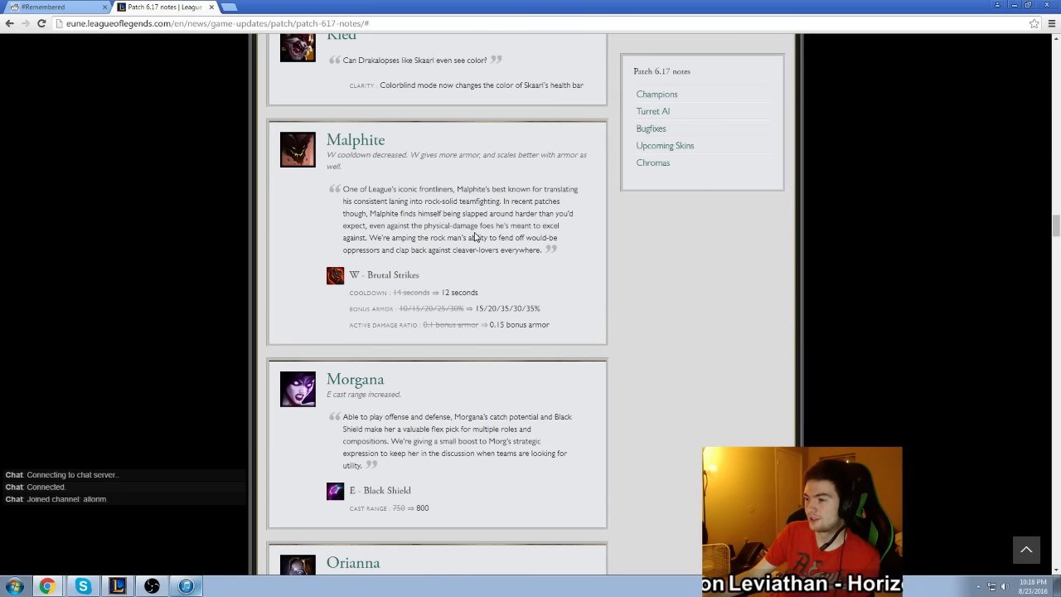
{"action": "scroll", "coordinate": [477, 234], "scroll_direction": "down", "scroll_amount": 2}
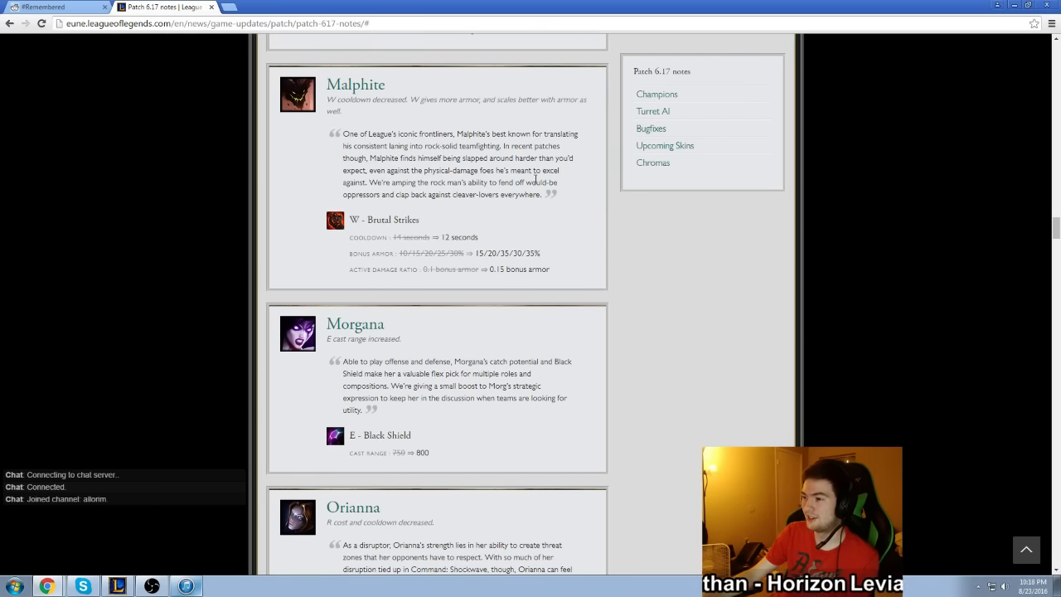
{"action": "scroll", "coordinate": [526, 169], "scroll_direction": "down", "scroll_amount": 2}
{"action": "scroll", "coordinate": [464, 207], "scroll_direction": "down", "scroll_amount": 2}
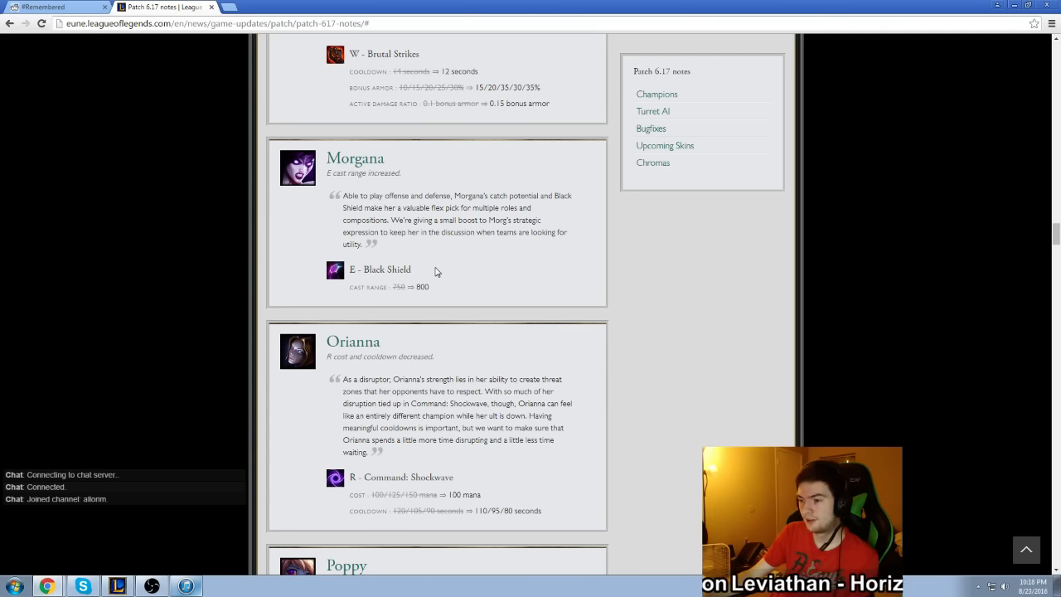
{"action": "scroll", "coordinate": [441, 271], "scroll_direction": "down", "scroll_amount": 2}
{"action": "scroll", "coordinate": [568, 83], "scroll_direction": "down", "scroll_amount": 2}
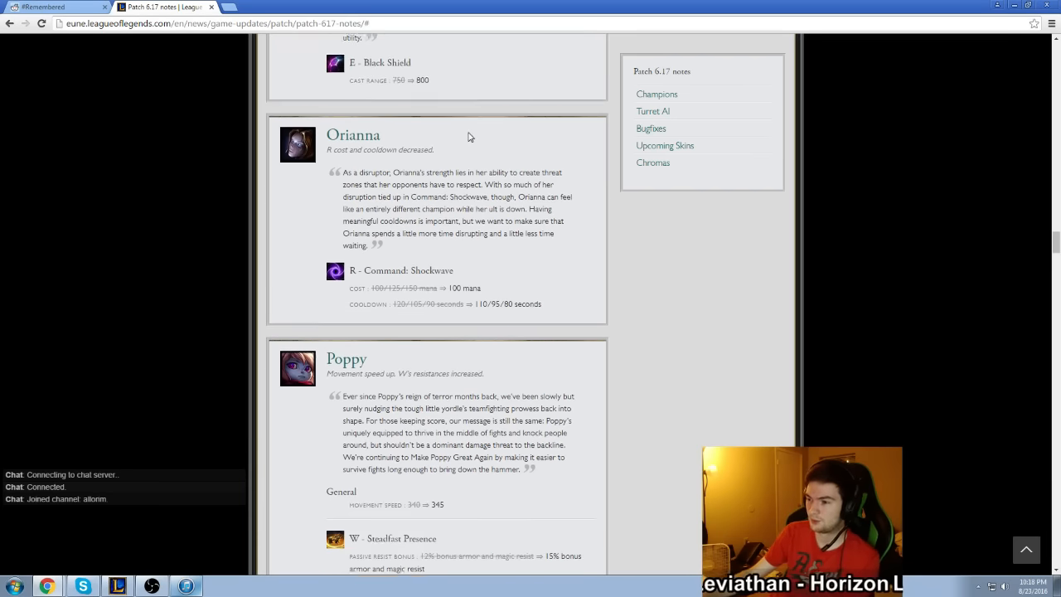
{"action": "scroll", "coordinate": [468, 141], "scroll_direction": "down", "scroll_amount": 1}
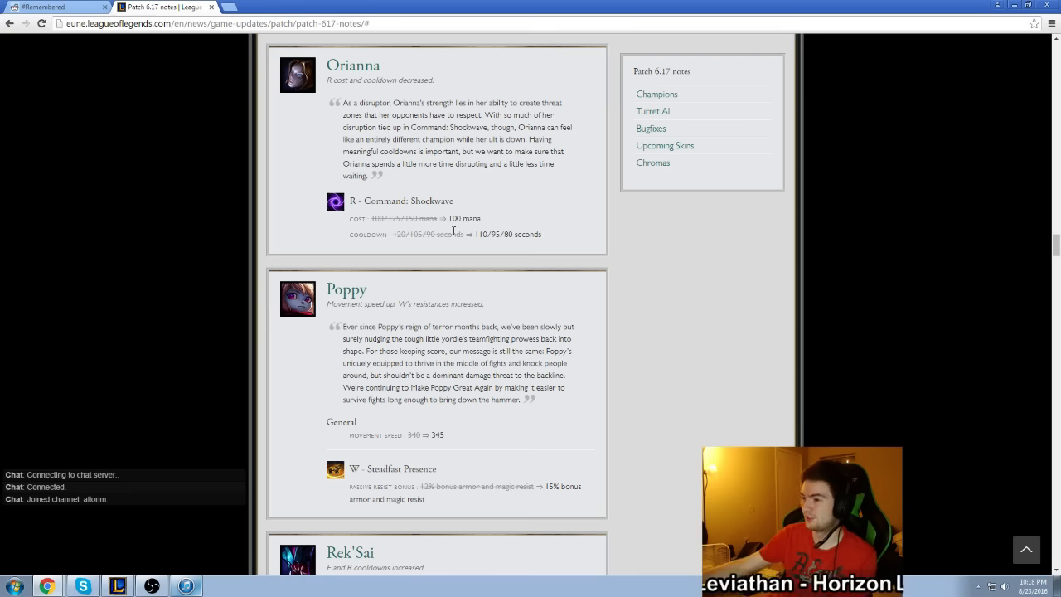
Highlight part of Orianna's old mana cost, clear it, then bring the League client forward.
{"action": "left_click_drag", "start_coordinate": [396, 217], "coordinate": [414, 218]}
{"action": "left_click", "coordinate": [414, 214]}
{"action": "scroll", "coordinate": [448, 214], "scroll_direction": "down", "scroll_amount": 2}
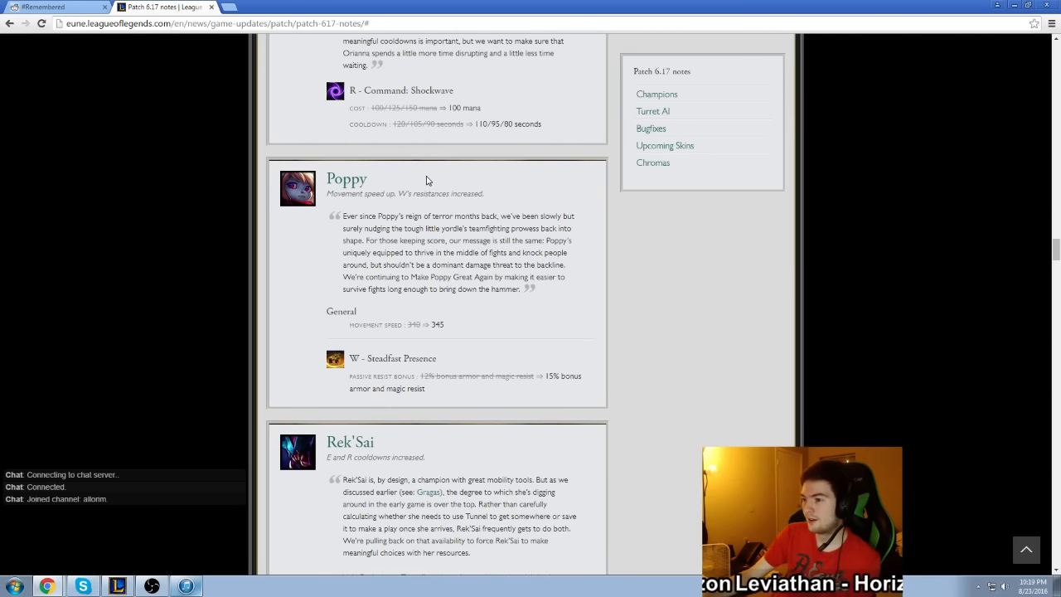
{"action": "scroll", "coordinate": [427, 178], "scroll_direction": "down", "scroll_amount": 1}
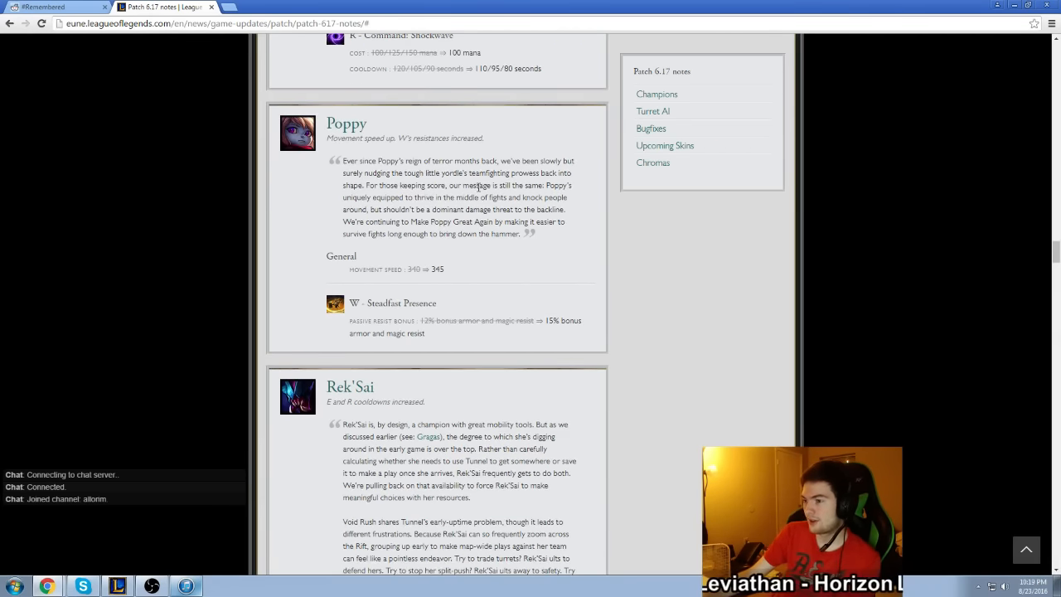
{"action": "scroll", "coordinate": [475, 180], "scroll_direction": "down", "scroll_amount": 2}
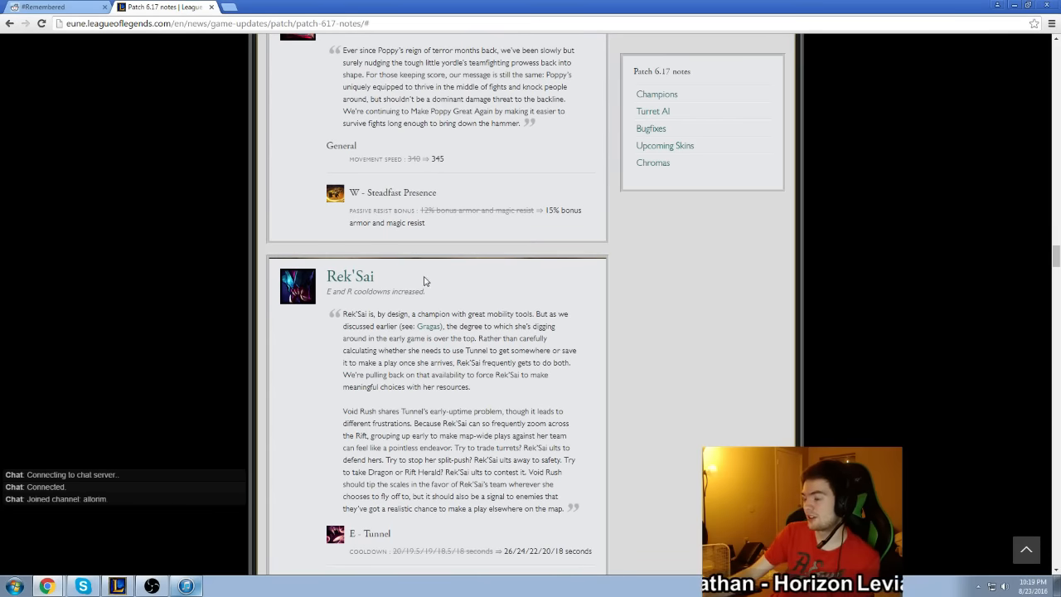
{"action": "left_click", "coordinate": [117, 586]}
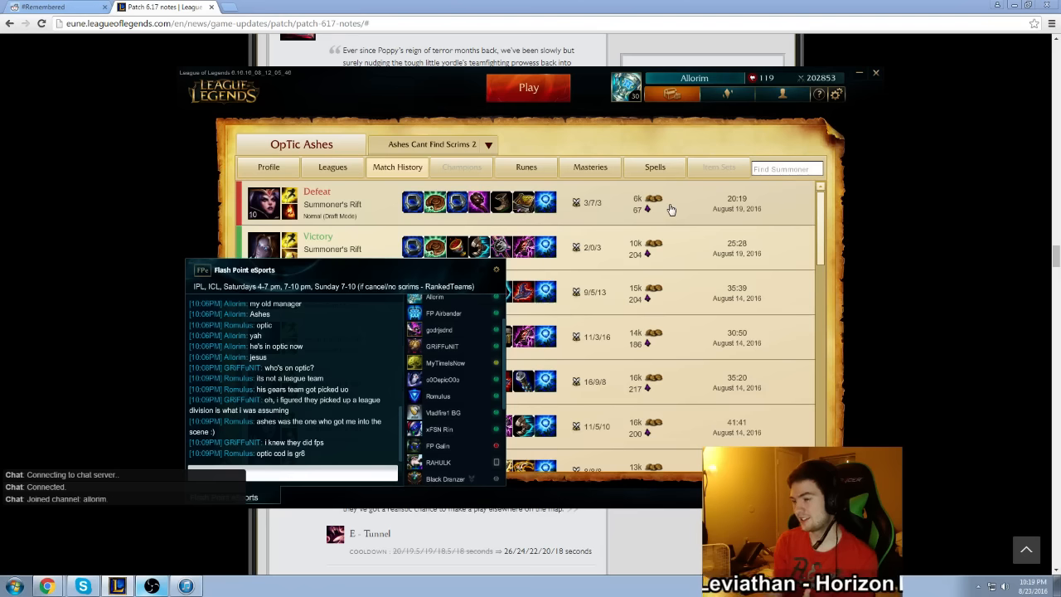
Return to the notes and briefly highlight Poppy's new 345 movement speed before clearing it.
{"action": "left_click", "coordinate": [69, 116]}
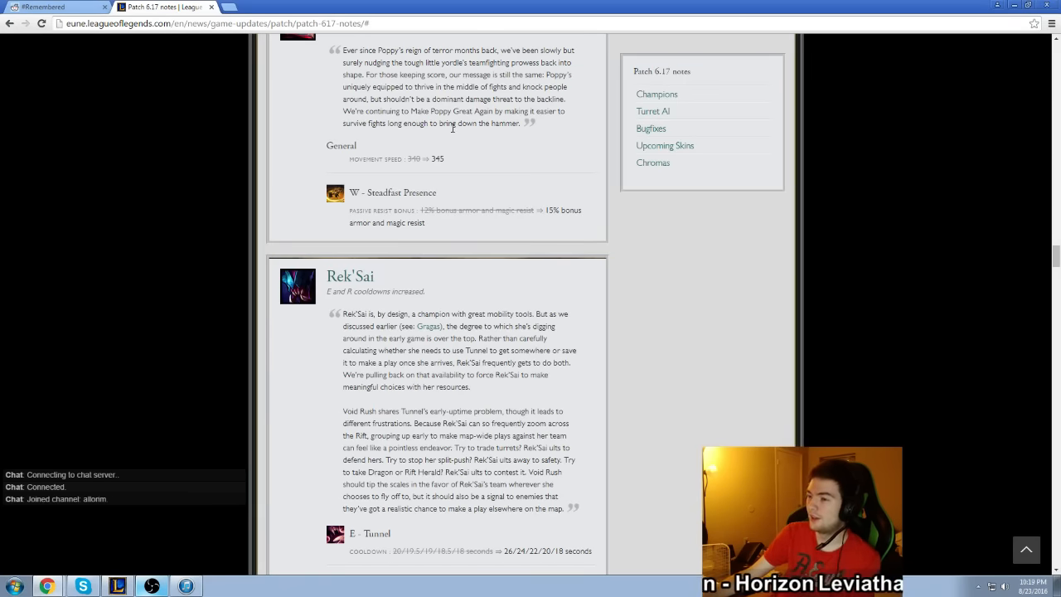
{"action": "scroll", "coordinate": [431, 154], "scroll_direction": "up", "scroll_amount": 1}
{"action": "left_click_drag", "start_coordinate": [422, 213], "coordinate": [445, 213]}
{"action": "left_click", "coordinate": [447, 213]}
{"action": "left_click", "coordinate": [439, 213]}
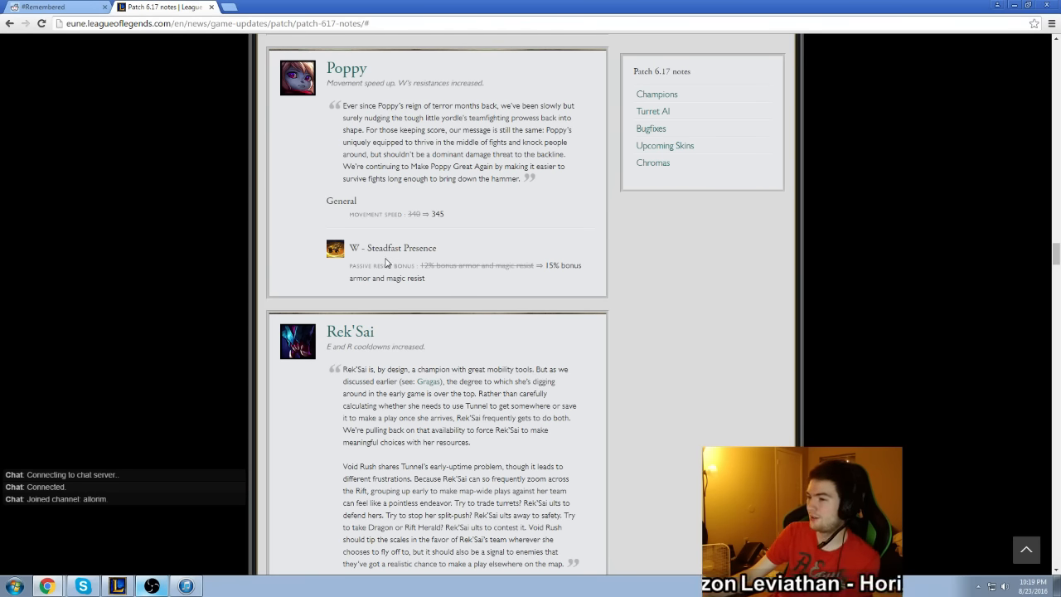
{"action": "scroll", "coordinate": [386, 261], "scroll_direction": "down", "scroll_amount": 2}
{"action": "scroll", "coordinate": [415, 282], "scroll_direction": "down", "scroll_amount": 2}
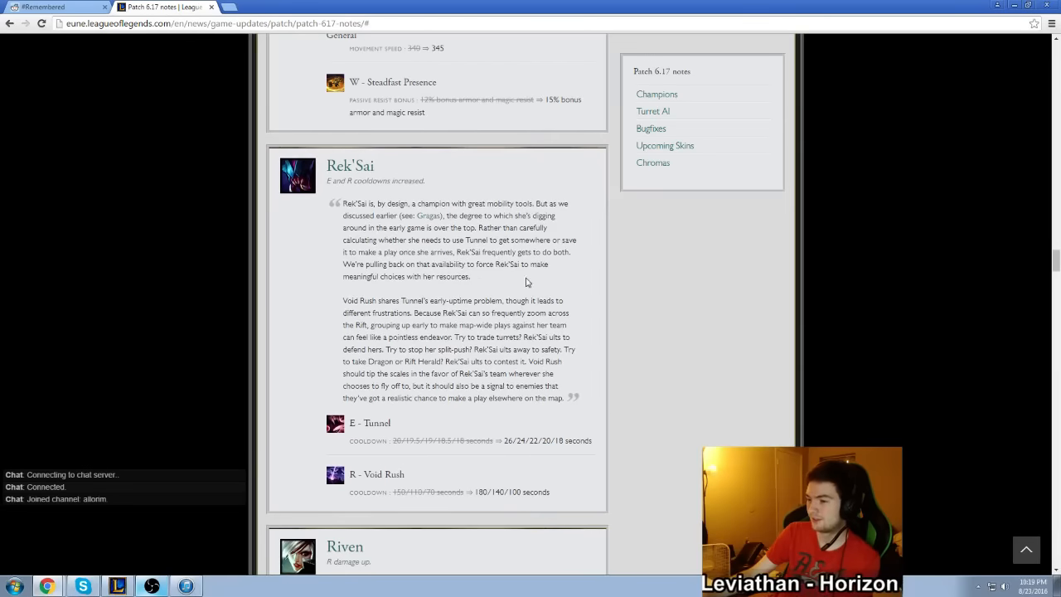
{"action": "scroll", "coordinate": [462, 302], "scroll_direction": "down", "scroll_amount": 1}
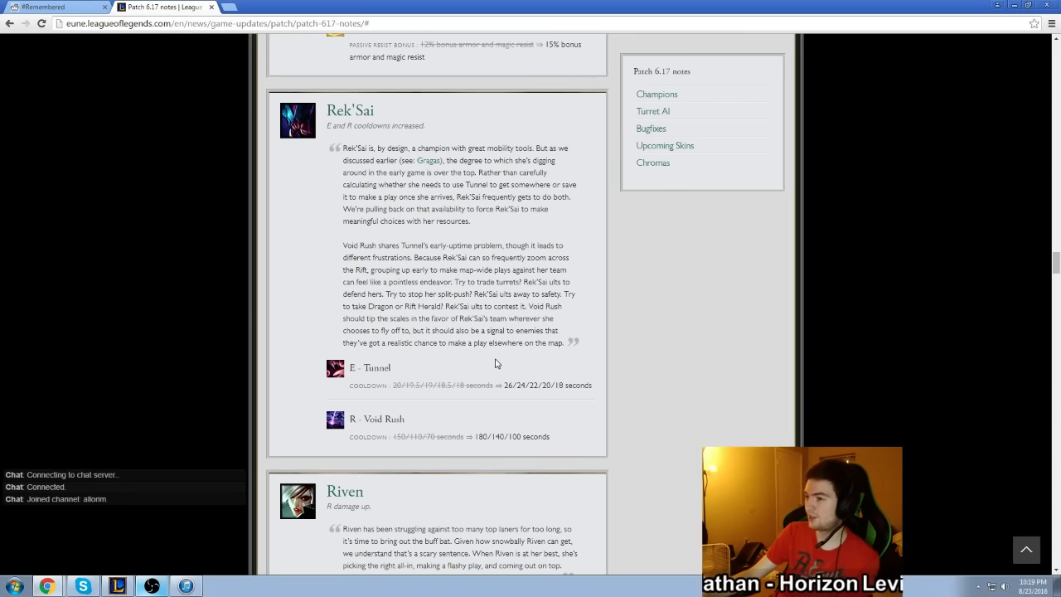
{"action": "scroll", "coordinate": [497, 383], "scroll_direction": "down", "scroll_amount": 1}
{"action": "scroll", "coordinate": [497, 383], "scroll_direction": "down", "scroll_amount": 1}
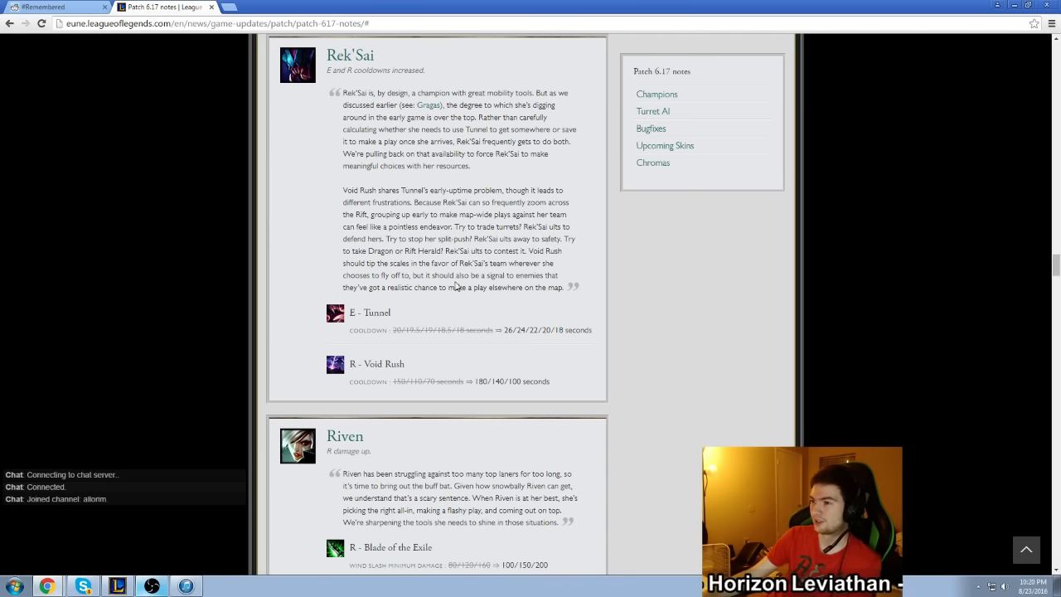
{"action": "scroll", "coordinate": [404, 356], "scroll_direction": "down", "scroll_amount": 3}
{"action": "scroll", "coordinate": [405, 366], "scroll_direction": "down", "scroll_amount": 2}
{"action": "scroll", "coordinate": [405, 367], "scroll_direction": "down", "scroll_amount": 1}
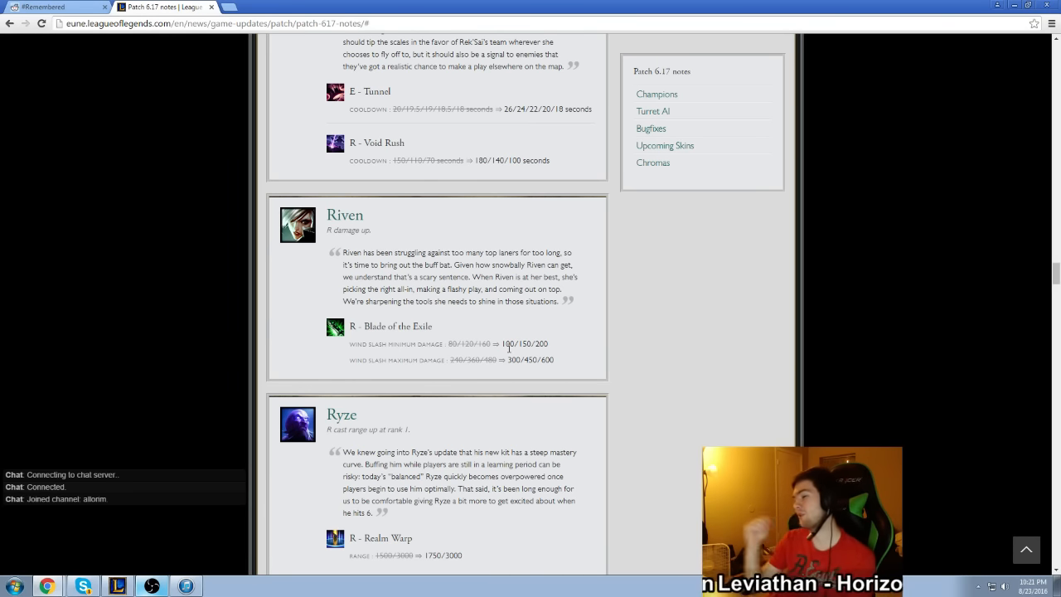
{"action": "scroll", "coordinate": [516, 343], "scroll_direction": "down", "scroll_amount": 2}
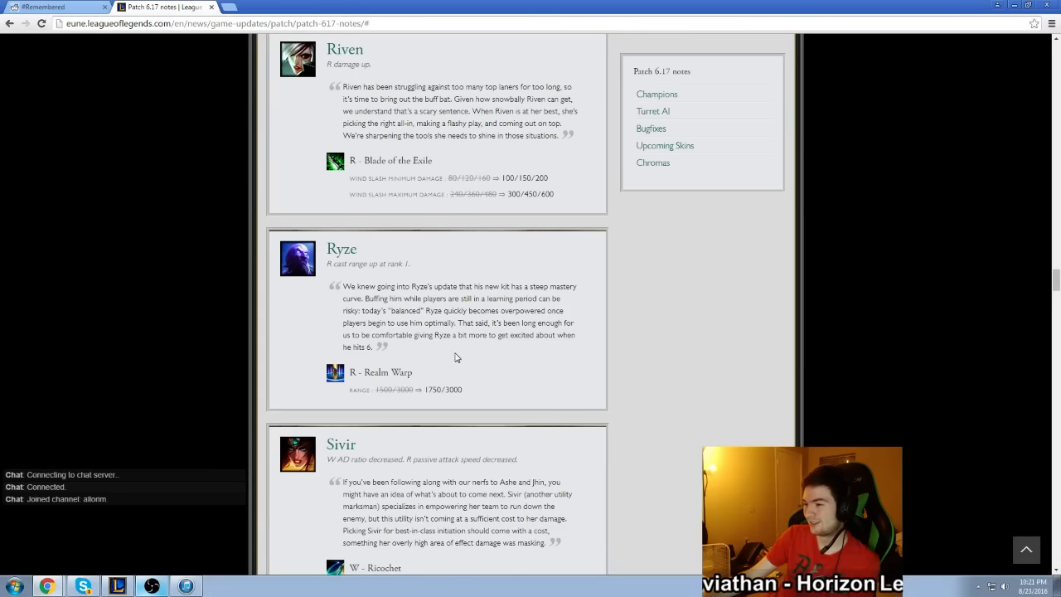
{"action": "scroll", "coordinate": [469, 365], "scroll_direction": "down", "scroll_amount": 1}
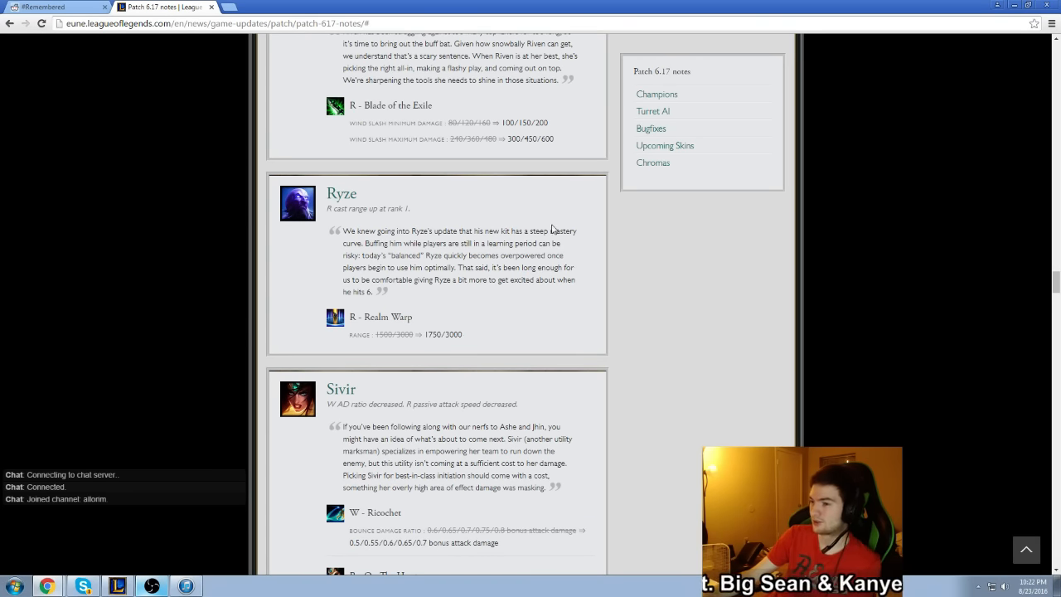
{"action": "scroll", "coordinate": [512, 240], "scroll_direction": "down", "scroll_amount": 1}
{"action": "scroll", "coordinate": [512, 241], "scroll_direction": "down", "scroll_amount": 3}
{"action": "scroll", "coordinate": [497, 236], "scroll_direction": "down", "scroll_amount": 2}
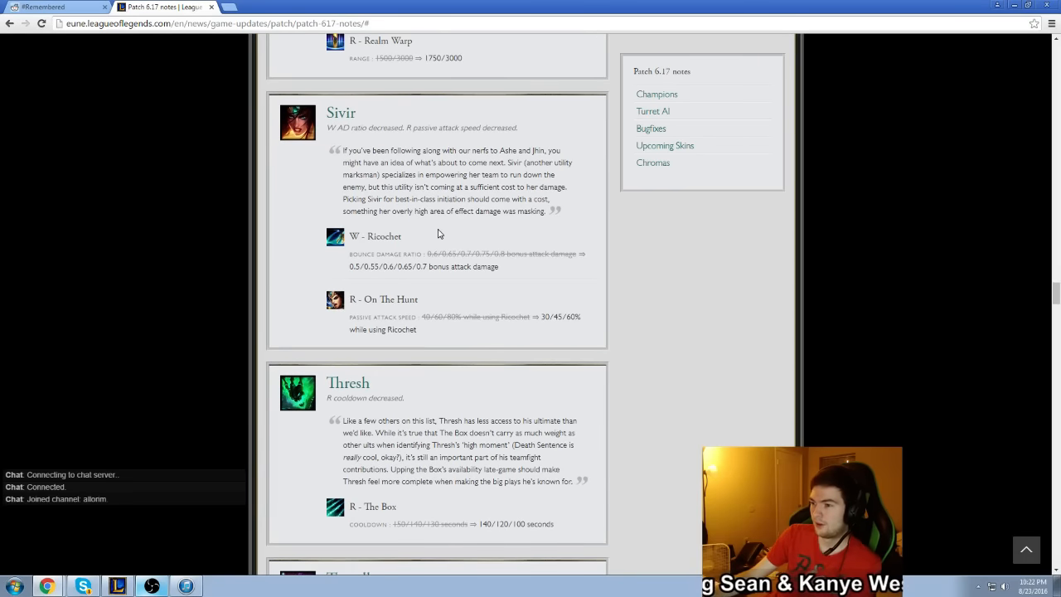
{"action": "scroll", "coordinate": [450, 228], "scroll_direction": "down", "scroll_amount": 1}
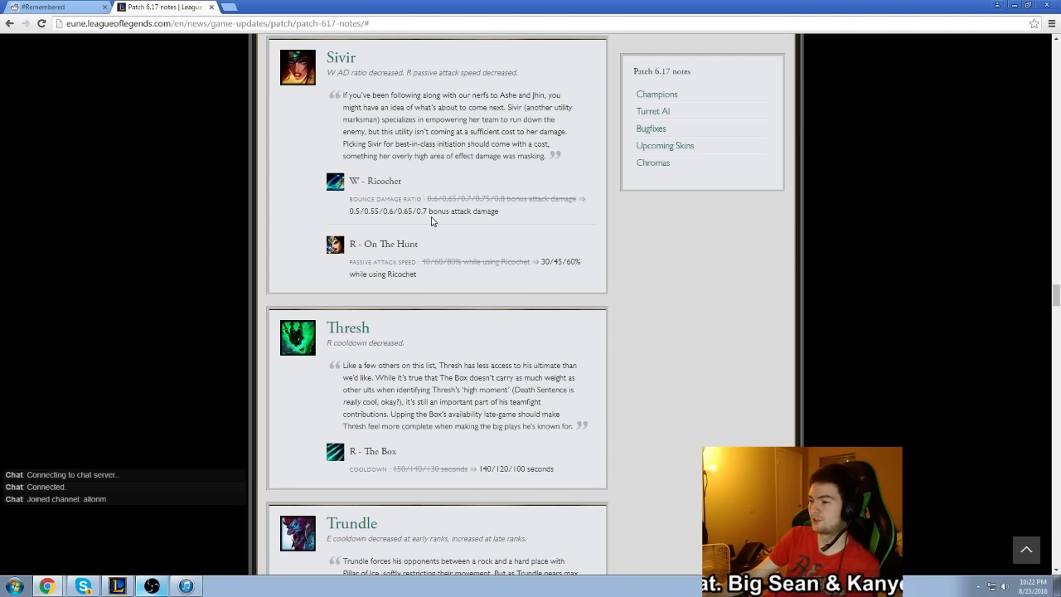
{"action": "scroll", "coordinate": [545, 239], "scroll_direction": "down", "scroll_amount": 1}
{"action": "scroll", "coordinate": [545, 239], "scroll_direction": "down", "scroll_amount": 1}
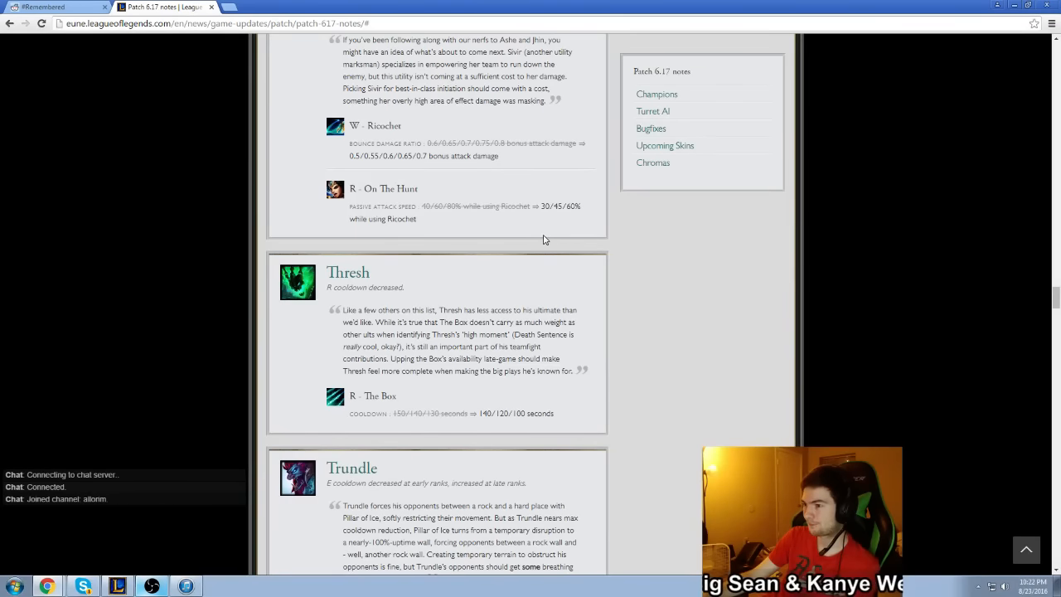
{"action": "scroll", "coordinate": [544, 239], "scroll_direction": "down", "scroll_amount": 2}
{"action": "scroll", "coordinate": [545, 239], "scroll_direction": "down", "scroll_amount": 1}
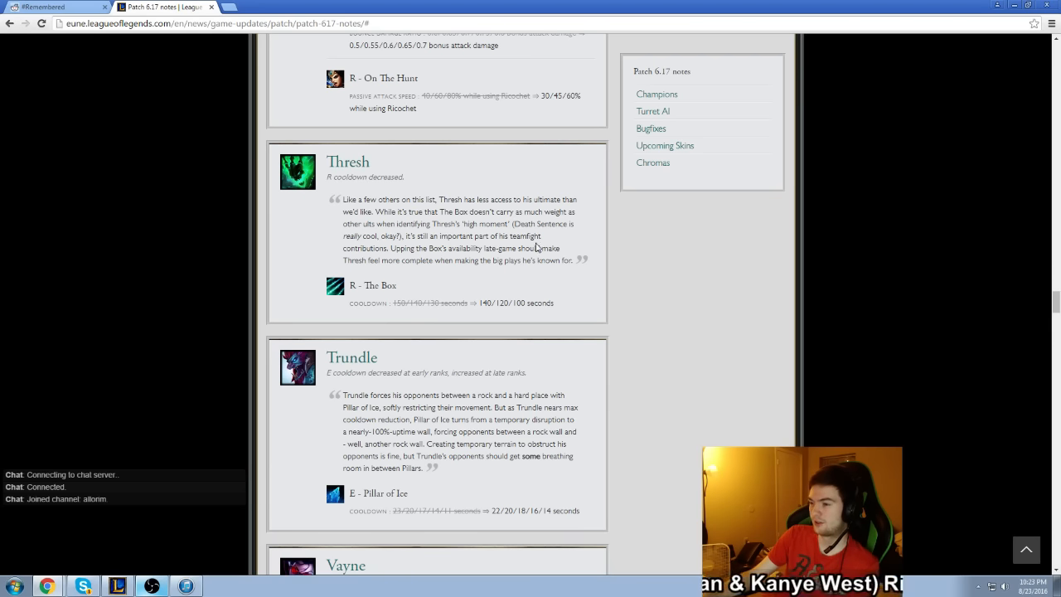
{"action": "scroll", "coordinate": [589, 282], "scroll_direction": "down", "scroll_amount": 3}
{"action": "scroll", "coordinate": [572, 286], "scroll_direction": "down", "scroll_amount": 3}
{"action": "scroll", "coordinate": [566, 288], "scroll_direction": "down", "scroll_amount": 2}
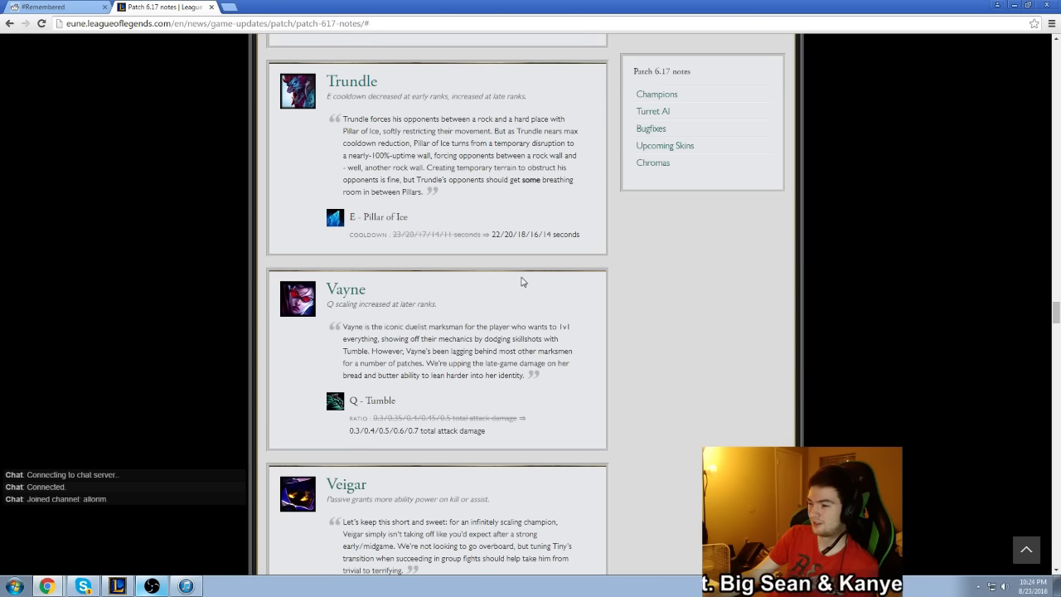
{"action": "scroll", "coordinate": [522, 282], "scroll_direction": "down", "scroll_amount": 2}
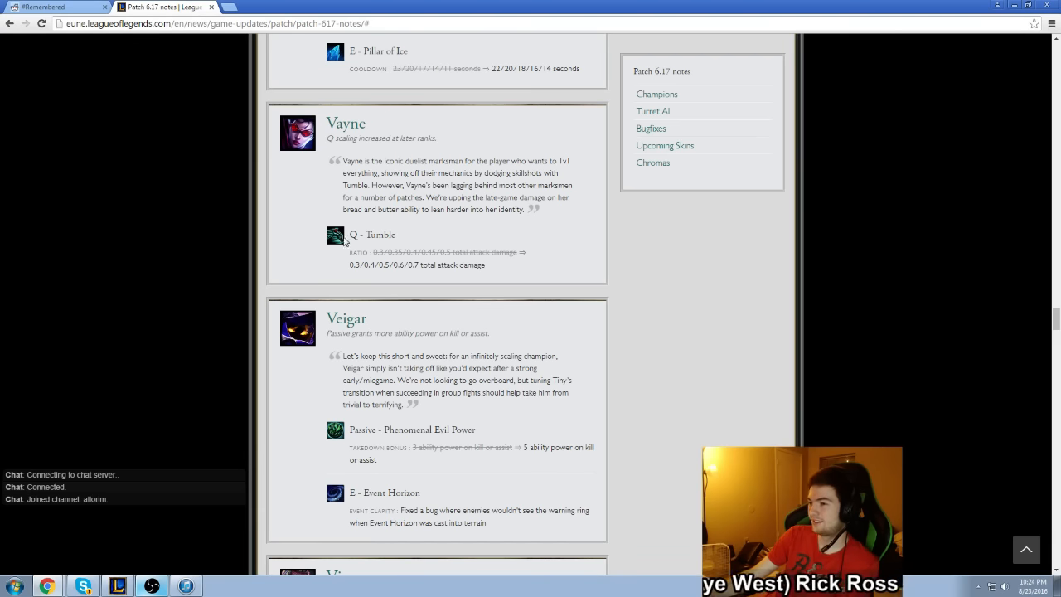
{"action": "scroll", "coordinate": [442, 262], "scroll_direction": "down", "scroll_amount": 3}
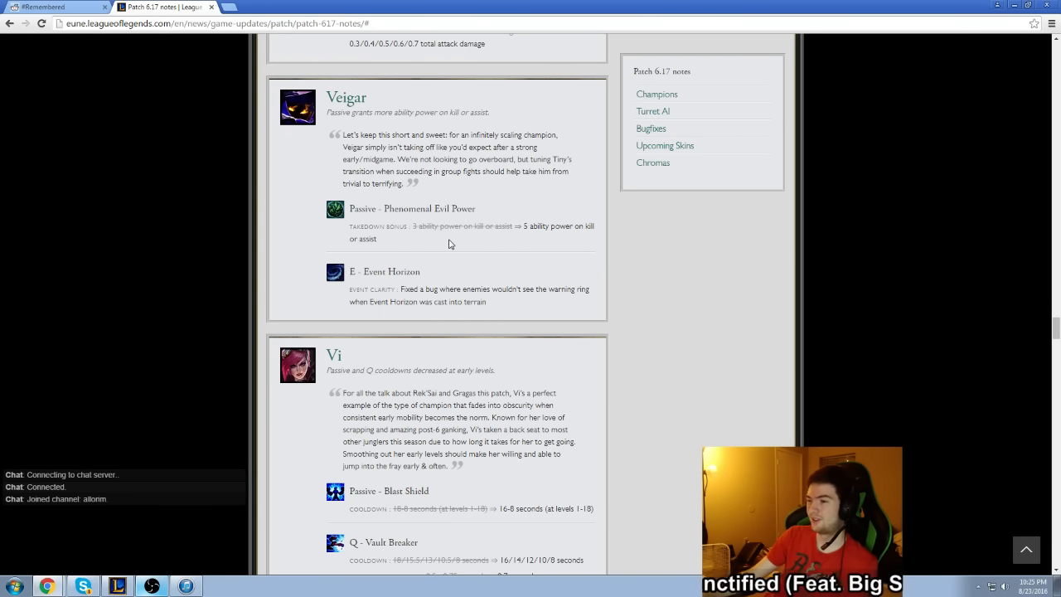
{"action": "scroll", "coordinate": [470, 241], "scroll_direction": "down", "scroll_amount": 3}
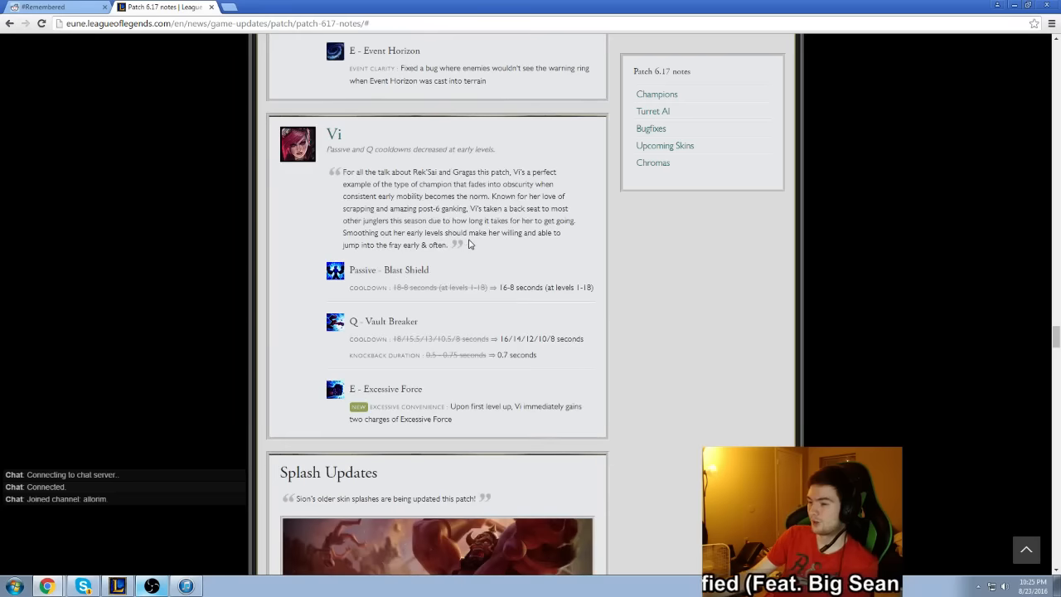
{"action": "scroll", "coordinate": [470, 241], "scroll_direction": "down", "scroll_amount": 1}
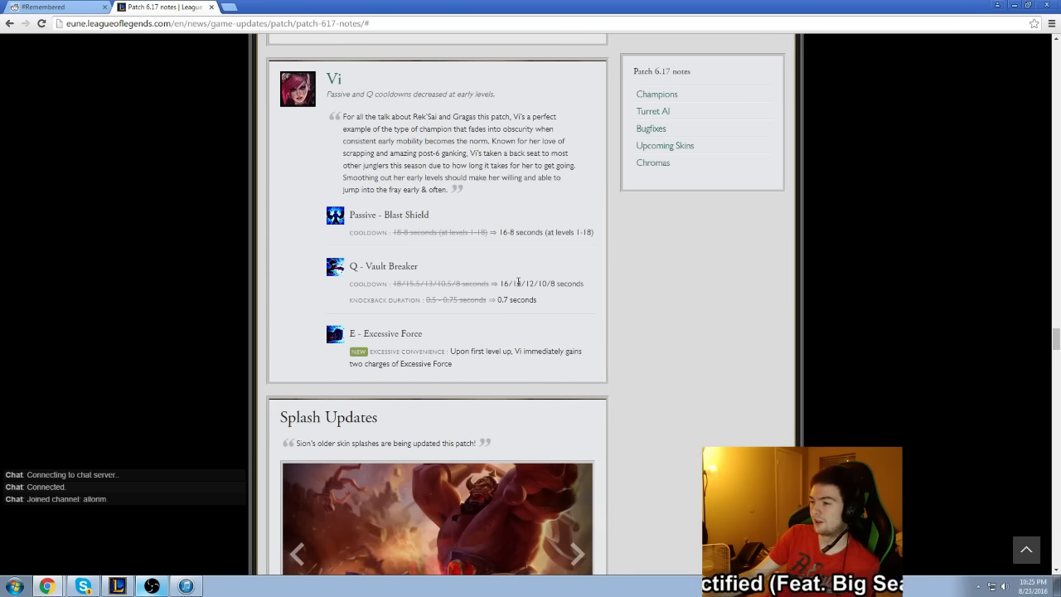
{"action": "scroll", "coordinate": [515, 282], "scroll_direction": "down", "scroll_amount": 1}
{"action": "scroll", "coordinate": [539, 265], "scroll_direction": "down", "scroll_amount": 3}
{"action": "scroll", "coordinate": [551, 257], "scroll_direction": "up", "scroll_amount": 3}
{"action": "scroll", "coordinate": [538, 259], "scroll_direction": "down", "scroll_amount": 1}
{"action": "scroll", "coordinate": [537, 258], "scroll_direction": "down", "scroll_amount": 1}
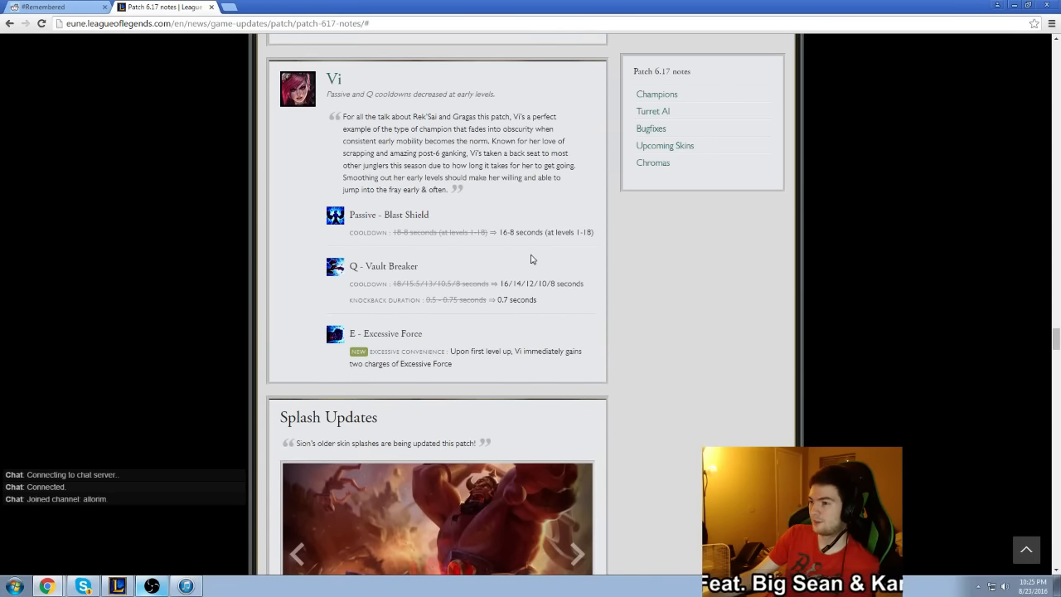
{"action": "scroll", "coordinate": [531, 259], "scroll_direction": "down", "scroll_amount": 2}
{"action": "scroll", "coordinate": [530, 259], "scroll_direction": "up", "scroll_amount": 2}
{"action": "scroll", "coordinate": [531, 258], "scroll_direction": "down", "scroll_amount": 2}
{"action": "scroll", "coordinate": [530, 261], "scroll_direction": "up", "scroll_amount": 2}
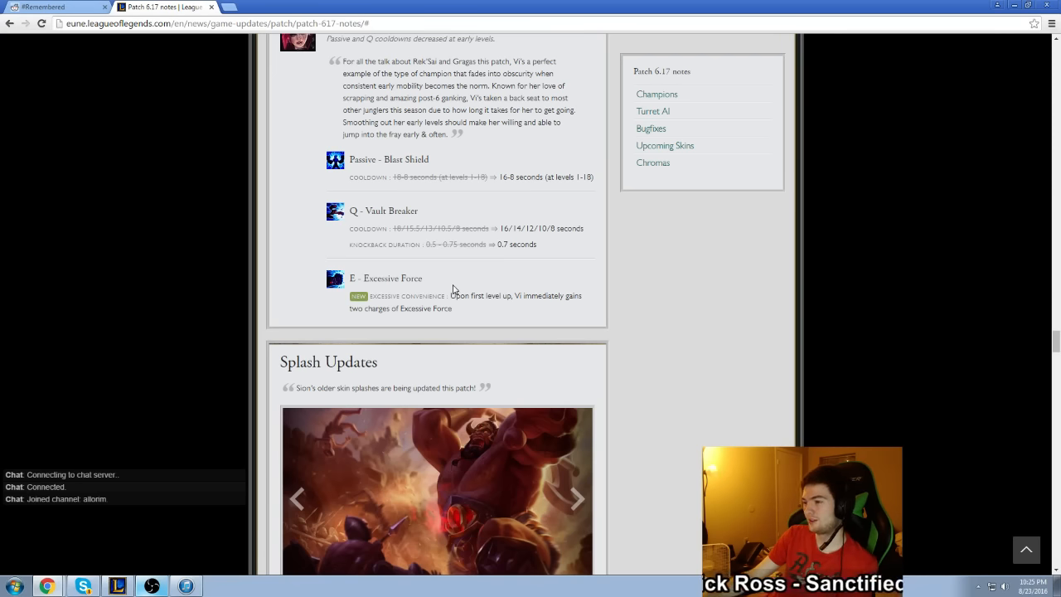
{"action": "scroll", "coordinate": [450, 290], "scroll_direction": "down", "scroll_amount": 2}
{"action": "scroll", "coordinate": [450, 290], "scroll_direction": "up", "scroll_amount": 2}
{"action": "scroll", "coordinate": [450, 290], "scroll_direction": "up", "scroll_amount": 2}
{"action": "scroll", "coordinate": [450, 290], "scroll_direction": "down", "scroll_amount": 5}
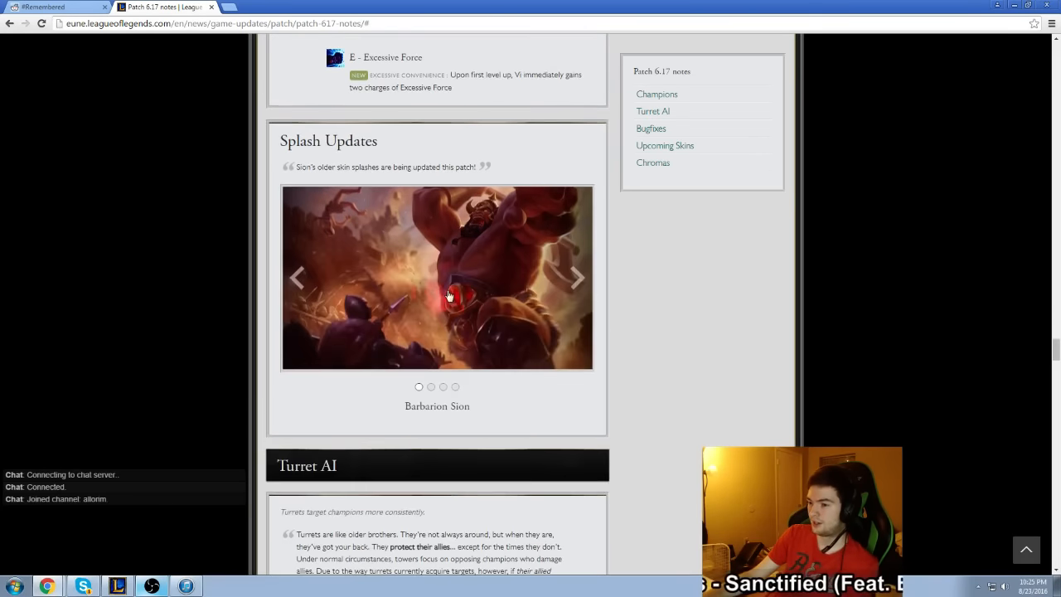
{"action": "scroll", "coordinate": [450, 290], "scroll_direction": "down", "scroll_amount": 5}
{"action": "scroll", "coordinate": [447, 292], "scroll_direction": "down", "scroll_amount": 3}
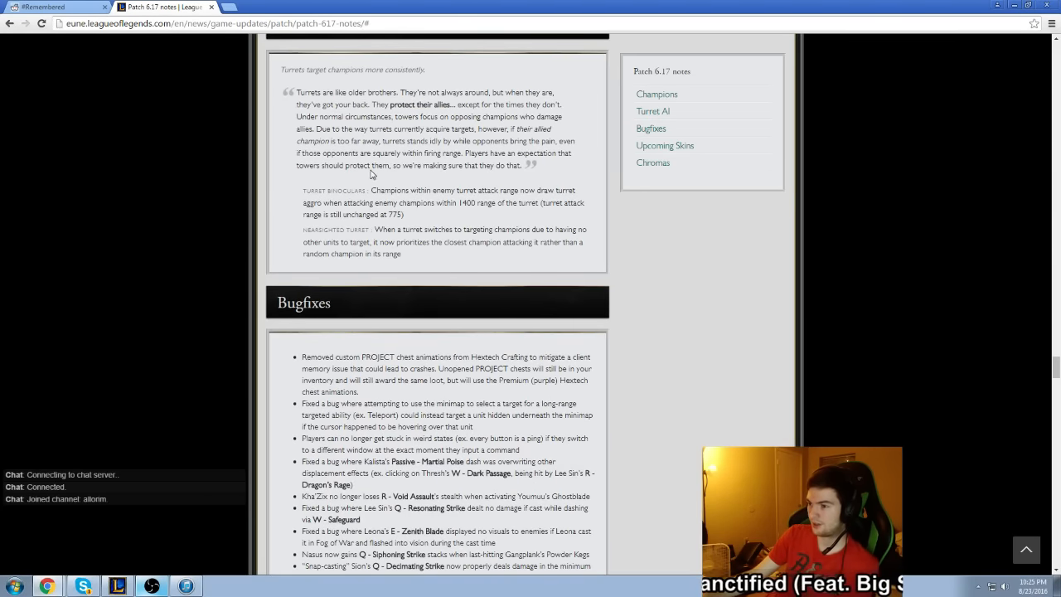
{"action": "scroll", "coordinate": [372, 173], "scroll_direction": "up", "scroll_amount": 4}
{"action": "scroll", "coordinate": [405, 200], "scroll_direction": "down", "scroll_amount": 1}
{"action": "scroll", "coordinate": [442, 292], "scroll_direction": "down", "scroll_amount": 1}
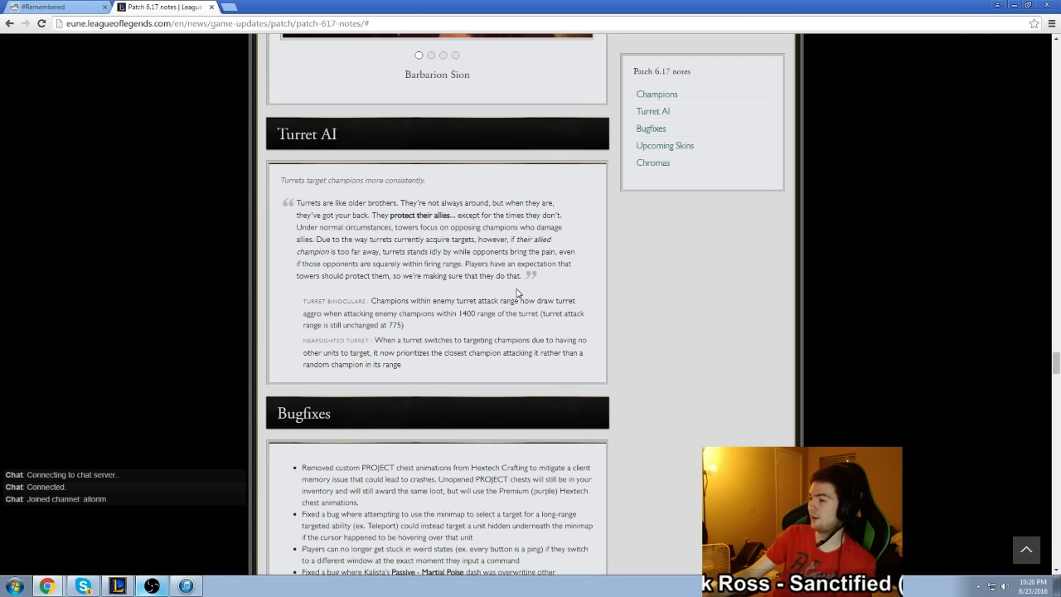
{"action": "scroll", "coordinate": [517, 292], "scroll_direction": "down", "scroll_amount": 3}
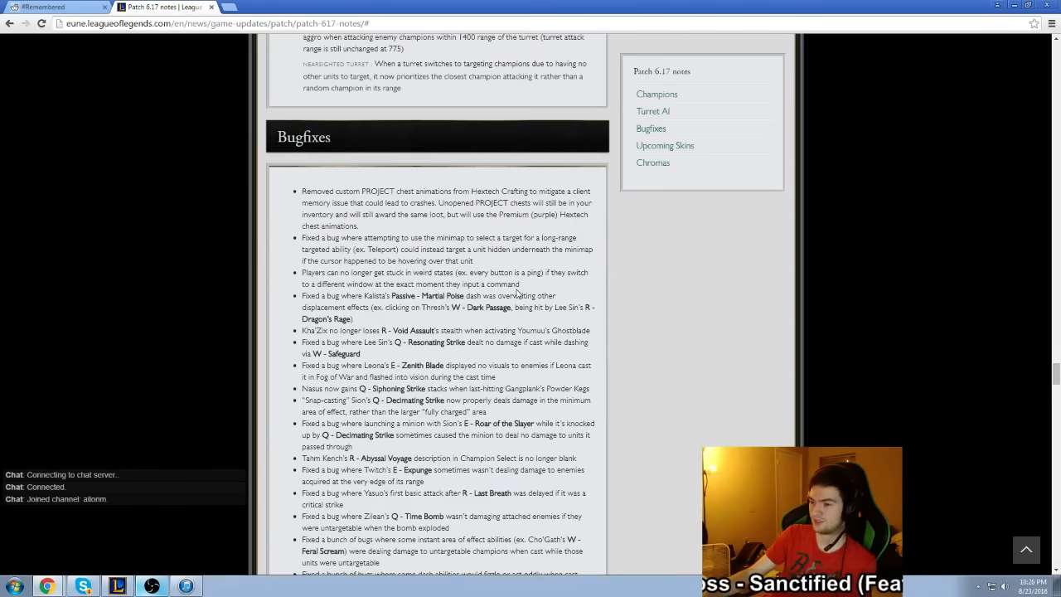
{"action": "scroll", "coordinate": [517, 292], "scroll_direction": "down", "scroll_amount": 1}
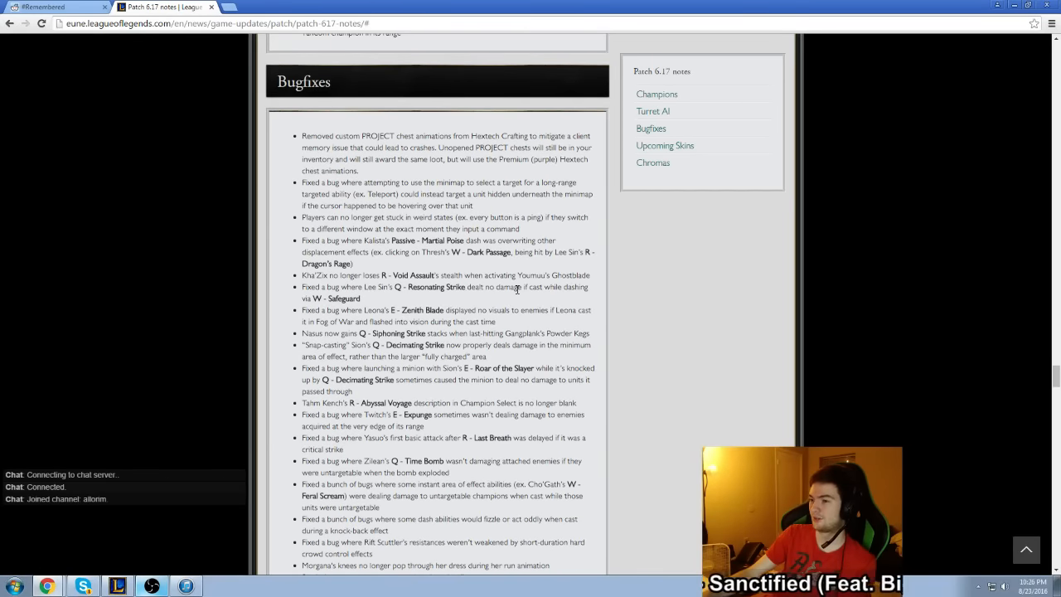
{"action": "scroll", "coordinate": [517, 291], "scroll_direction": "down", "scroll_amount": 2}
{"action": "scroll", "coordinate": [517, 290], "scroll_direction": "down", "scroll_amount": 2}
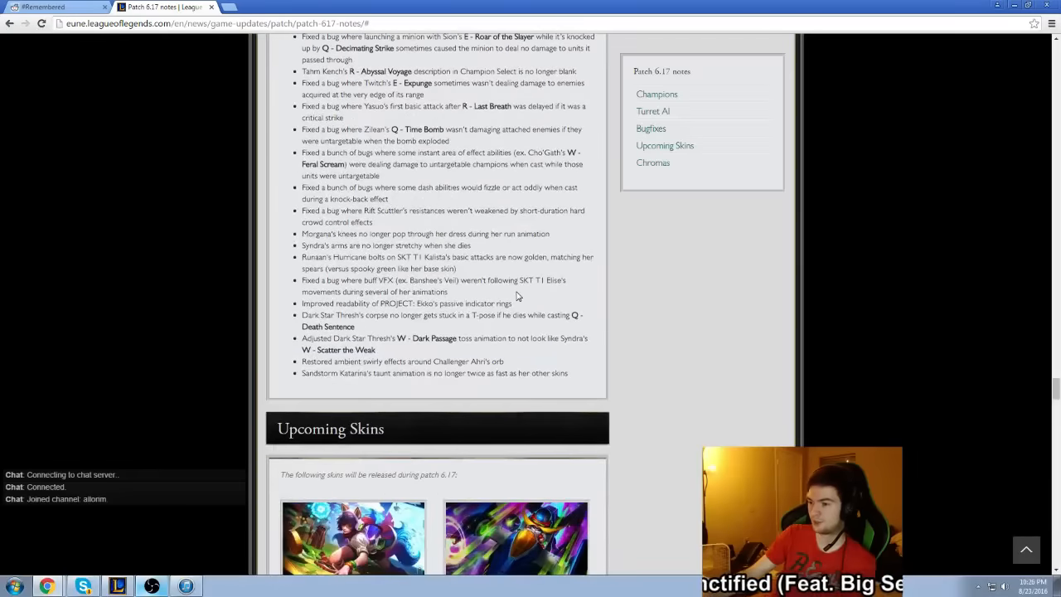
{"action": "scroll", "coordinate": [517, 292], "scroll_direction": "up", "scroll_amount": 4}
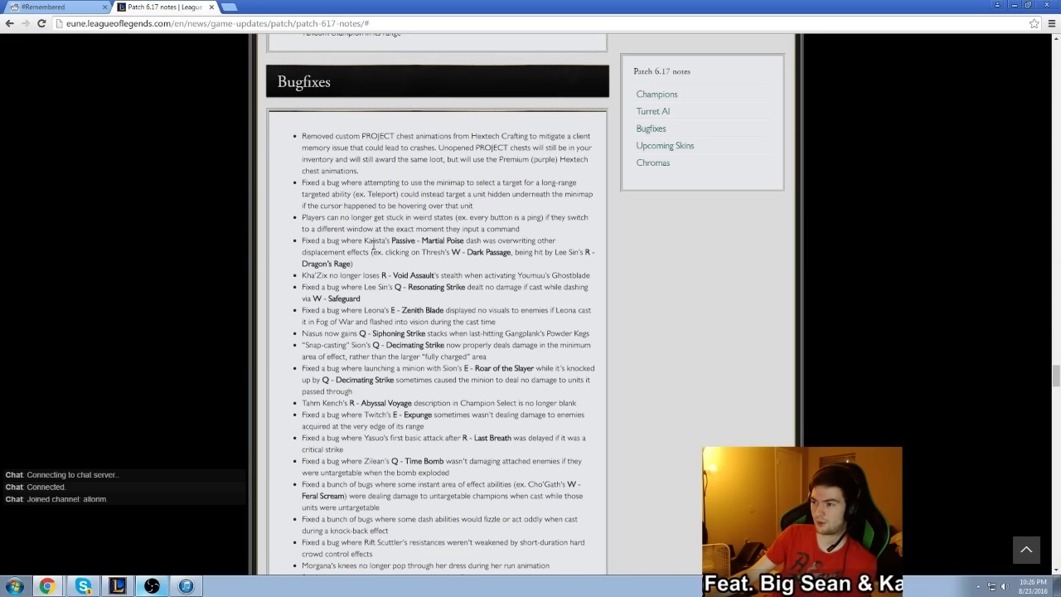
{"action": "scroll", "coordinate": [364, 246], "scroll_direction": "up", "scroll_amount": 3}
{"action": "scroll", "coordinate": [368, 245], "scroll_direction": "up", "scroll_amount": 3}
{"action": "scroll", "coordinate": [373, 248], "scroll_direction": "up", "scroll_amount": 2}
{"action": "scroll", "coordinate": [374, 249], "scroll_direction": "up", "scroll_amount": 2}
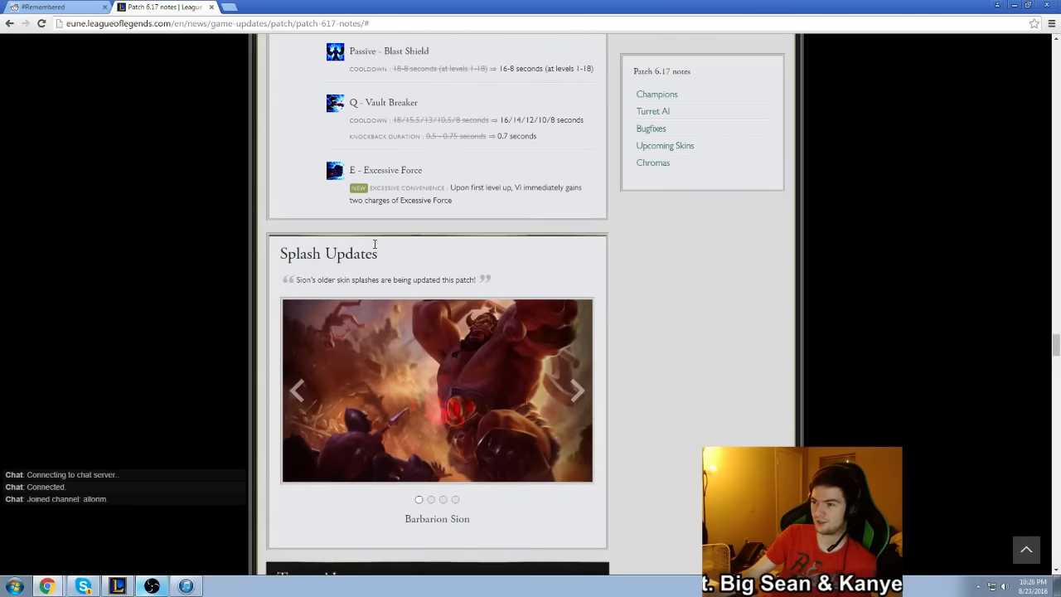
{"action": "scroll", "coordinate": [374, 249], "scroll_direction": "down", "scroll_amount": 3}
{"action": "scroll", "coordinate": [373, 249], "scroll_direction": "down", "scroll_amount": 5}
{"action": "scroll", "coordinate": [374, 249], "scroll_direction": "down", "scroll_amount": 3}
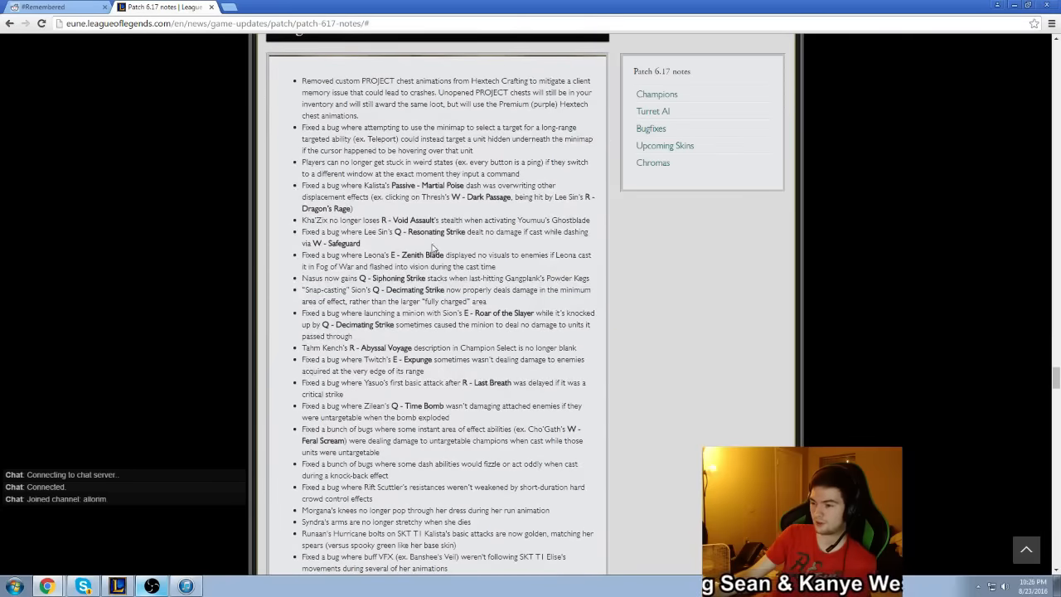
{"action": "scroll", "coordinate": [472, 245], "scroll_direction": "up", "scroll_amount": 1}
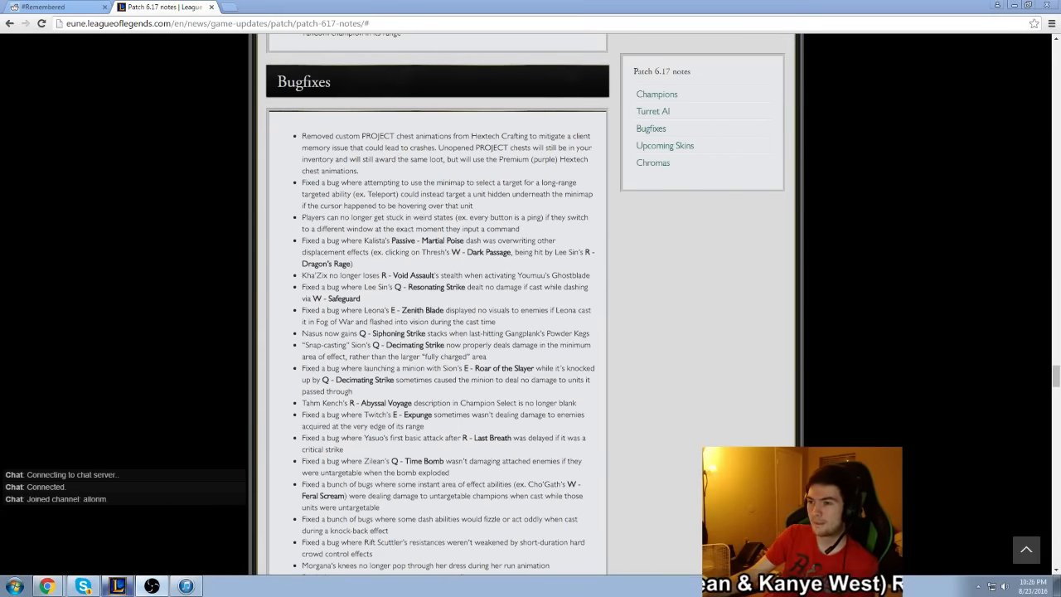